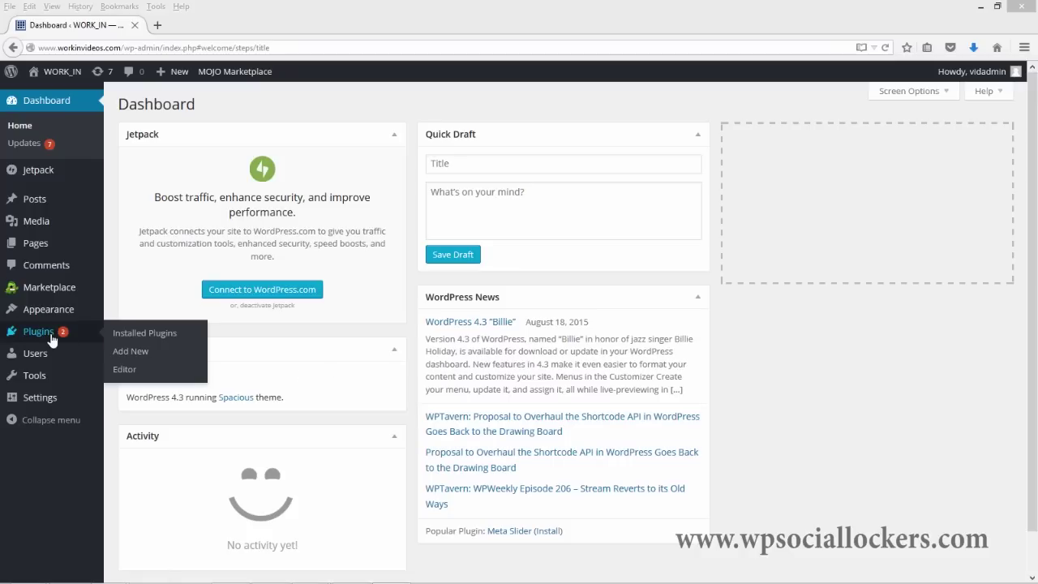
Step: Upload pluginsociallockernext425premiumen_US.zip under Plugins > Add New and install it
{"action": "left_click", "coordinate": [52, 339]}
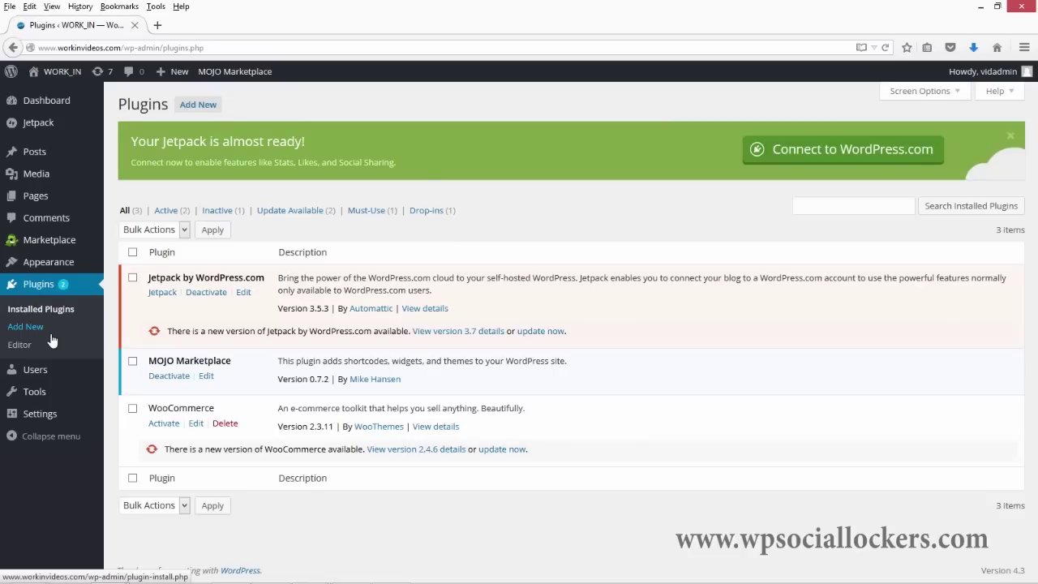
{"action": "left_click", "coordinate": [194, 108]}
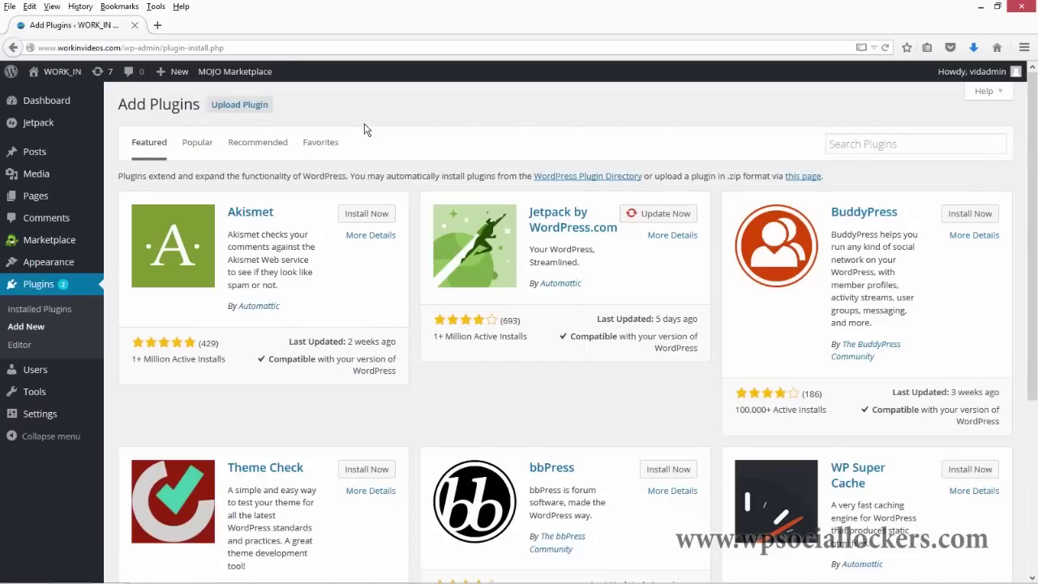
{"action": "left_click", "coordinate": [253, 112]}
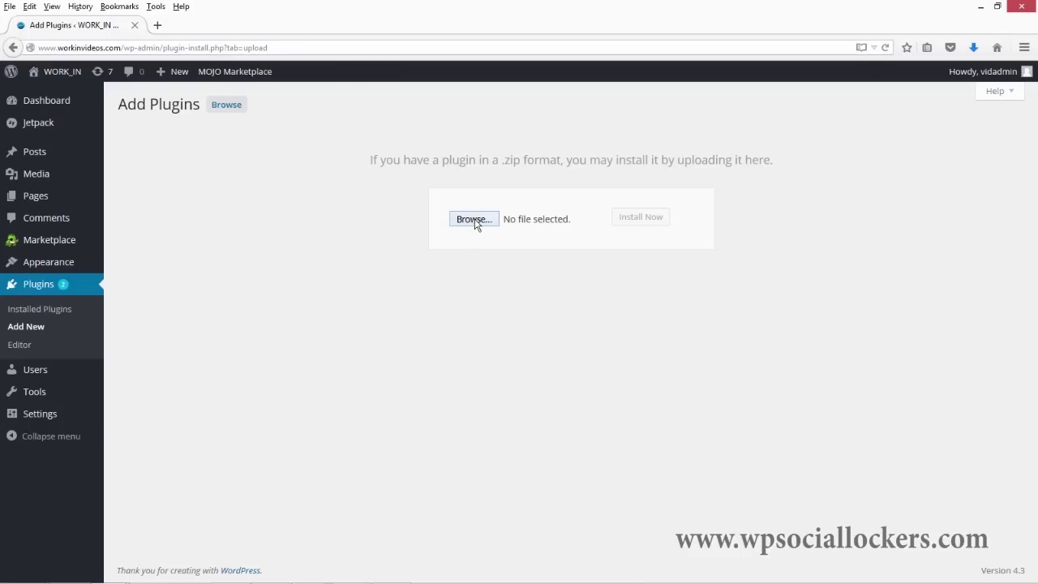
{"action": "left_click", "coordinate": [475, 219]}
{"action": "left_click", "coordinate": [191, 113]}
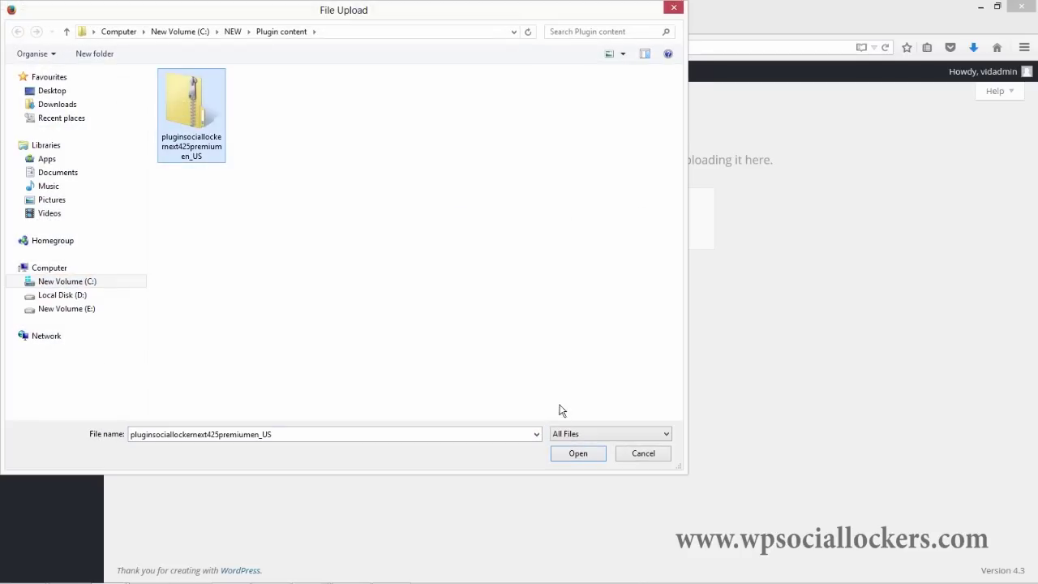
{"action": "left_click", "coordinate": [574, 455]}
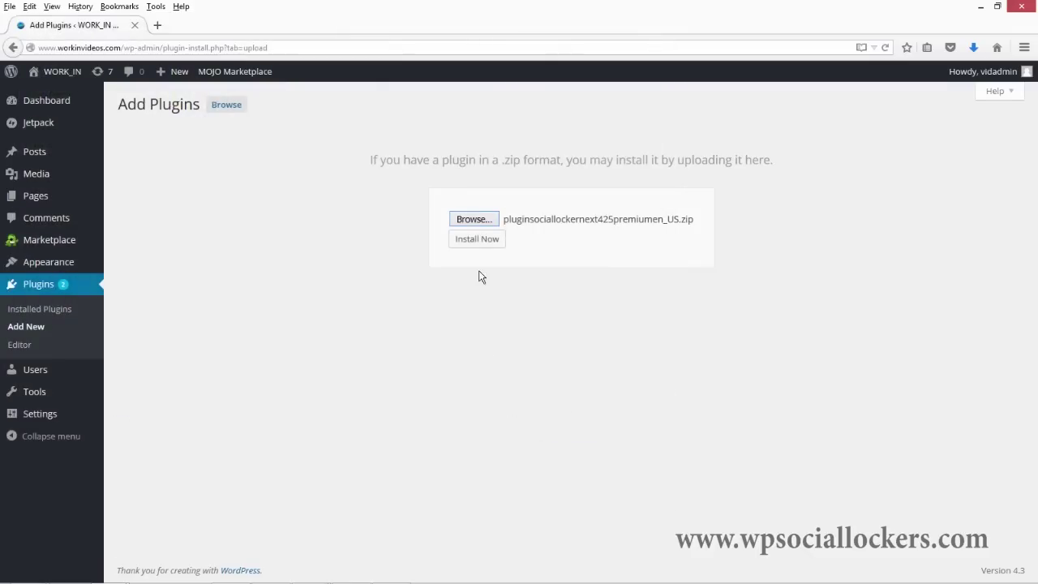
{"action": "left_click", "coordinate": [476, 244]}
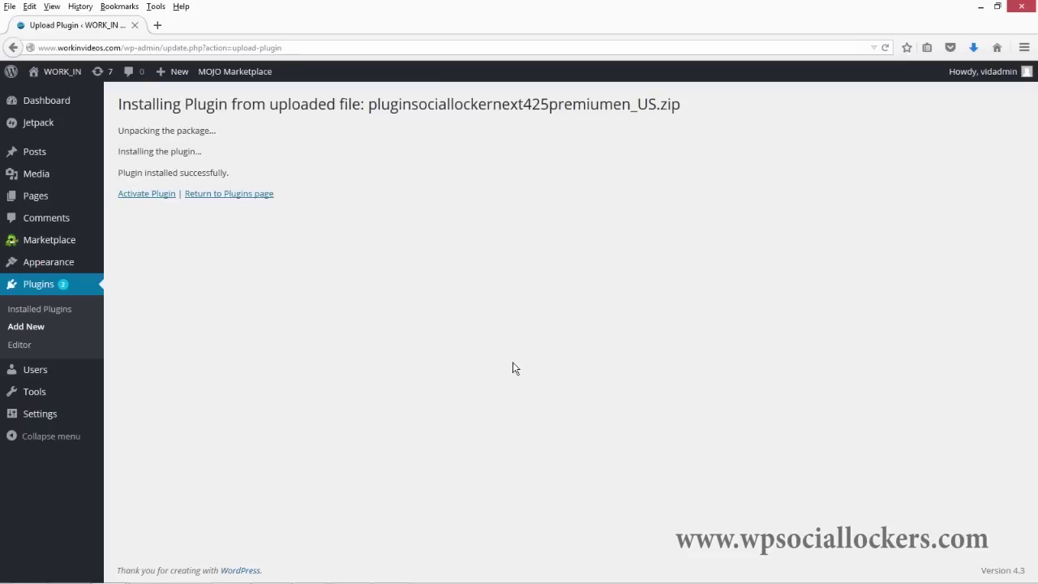
Step: Activate Social Locker and paste in the premium license key for verification
{"action": "left_click", "coordinate": [149, 196]}
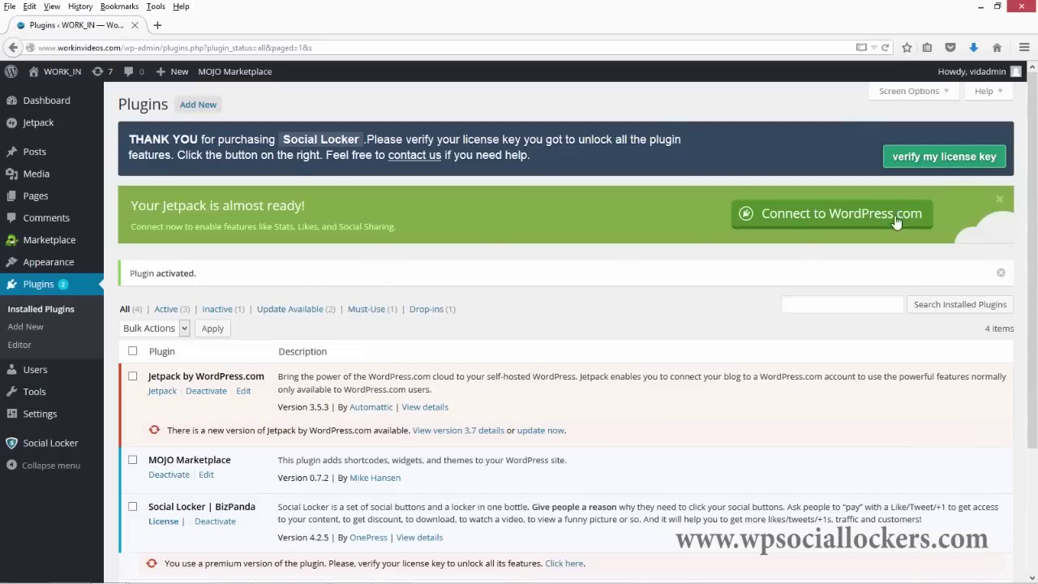
{"action": "left_click", "coordinate": [943, 158]}
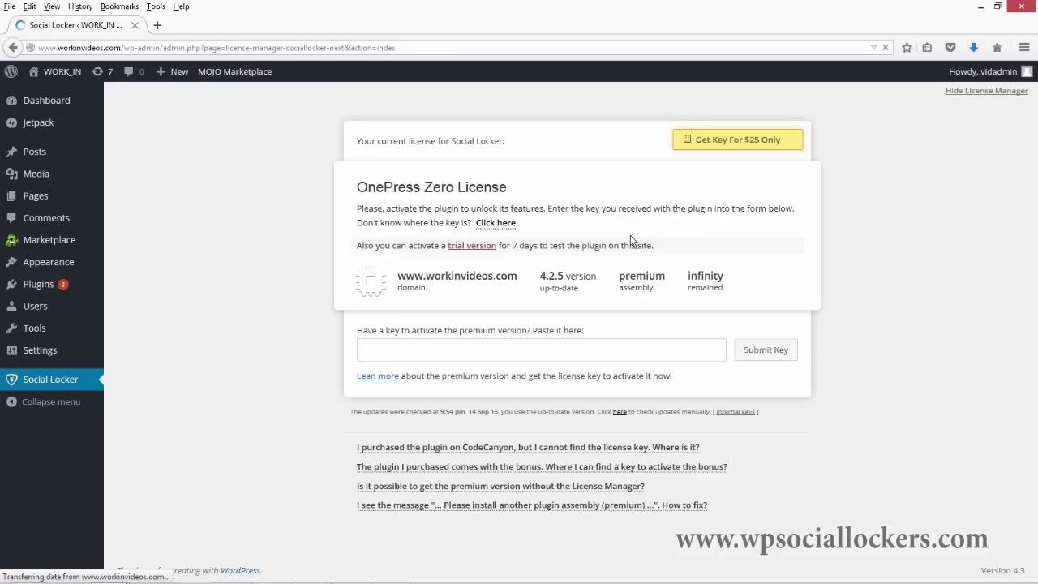
{"action": "left_click", "coordinate": [416, 348]}
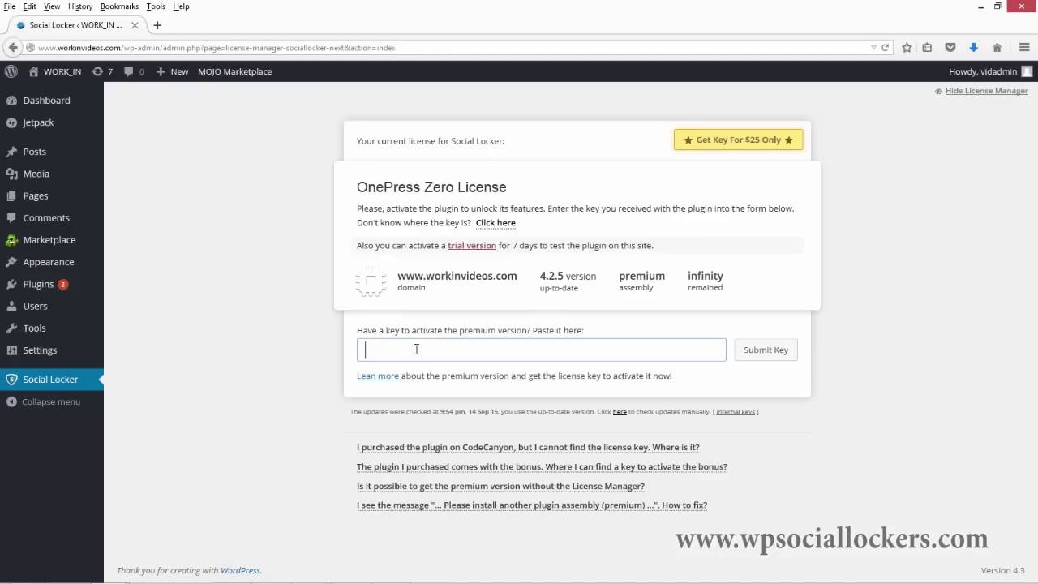
{"action": "key", "text": "ctrl+v"}
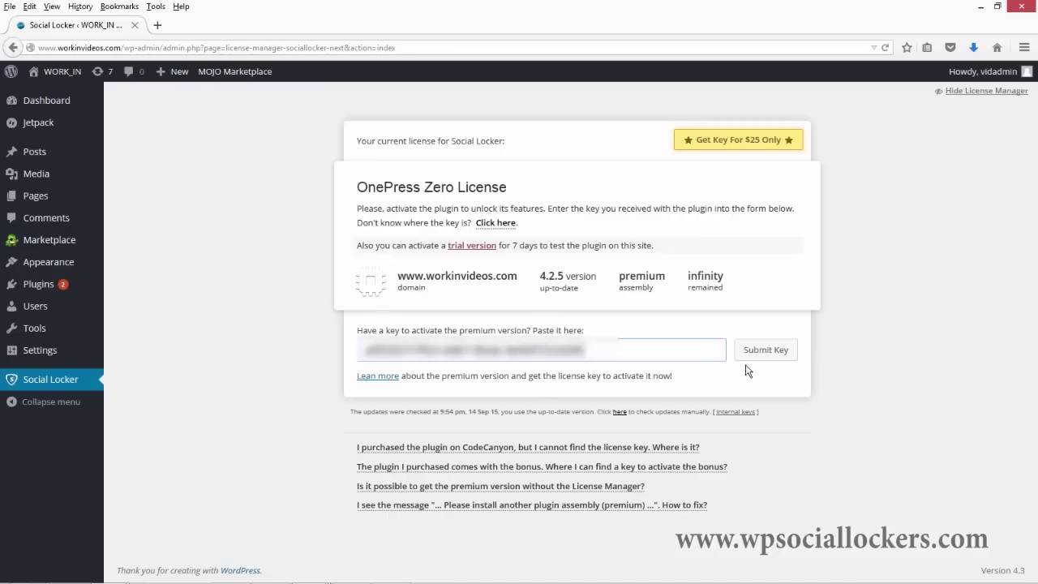
{"action": "left_click", "coordinate": [764, 352]}
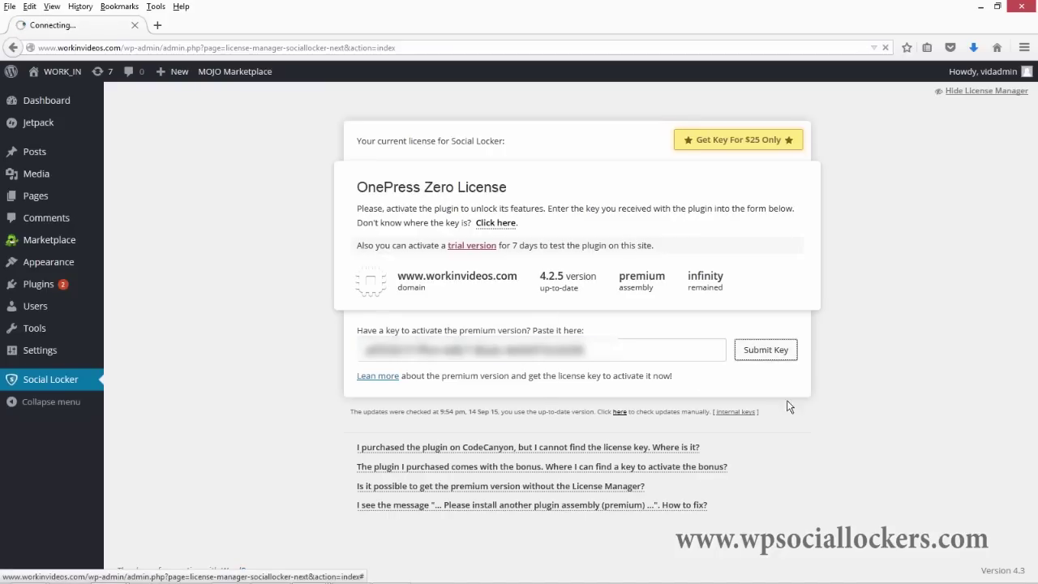
Step: Bind the license key to a new account using the admin e-mail address, then confirm
{"action": "left_click", "coordinate": [381, 357]}
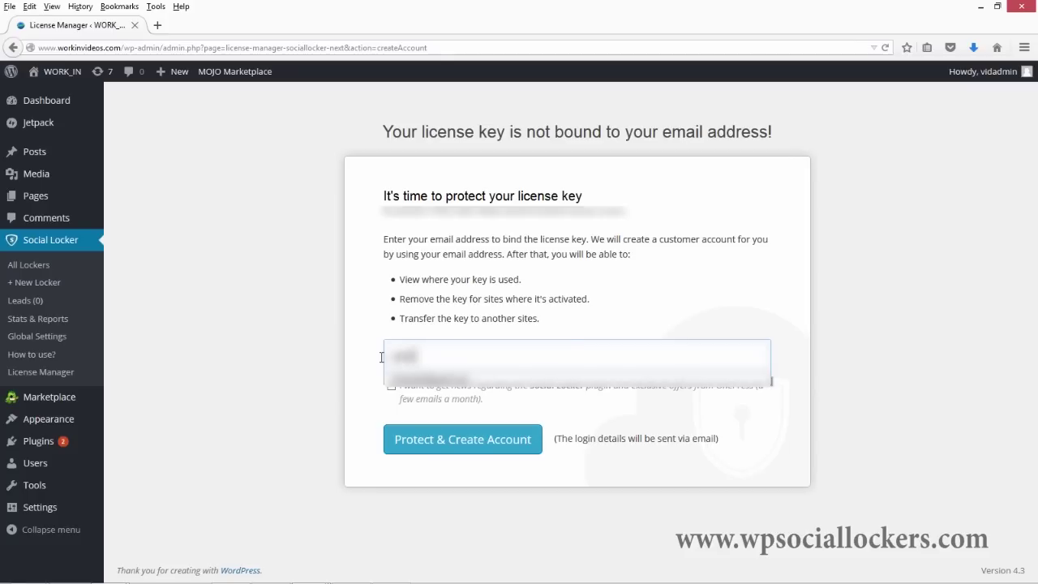
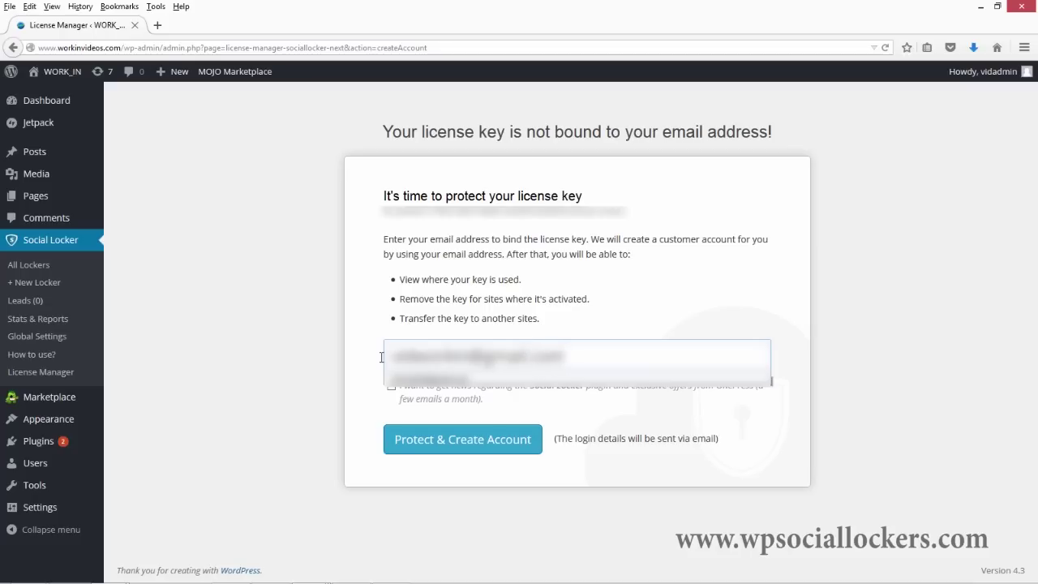
{"action": "left_click", "coordinate": [445, 445]}
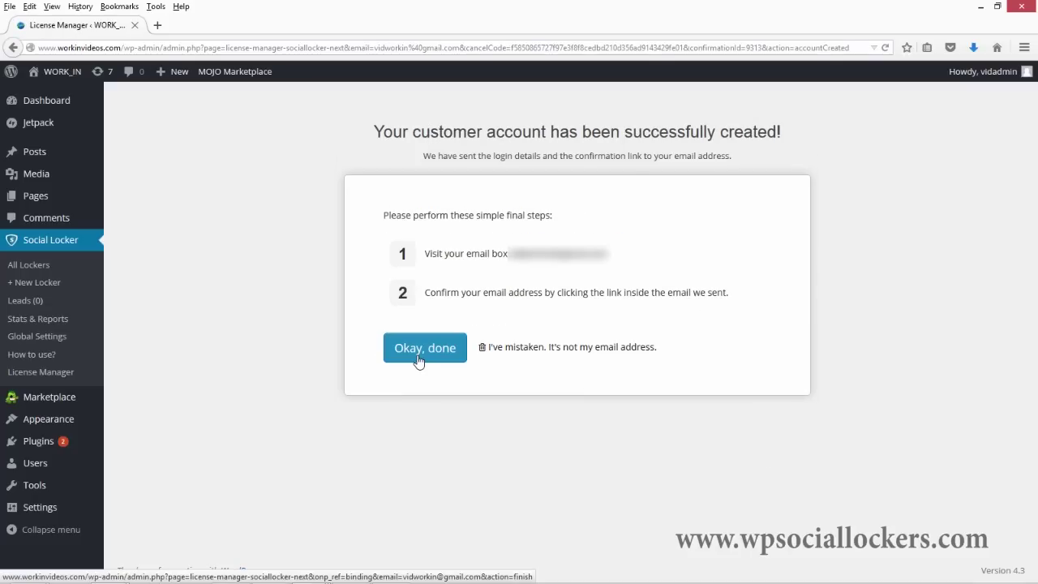
{"action": "left_click", "coordinate": [419, 360]}
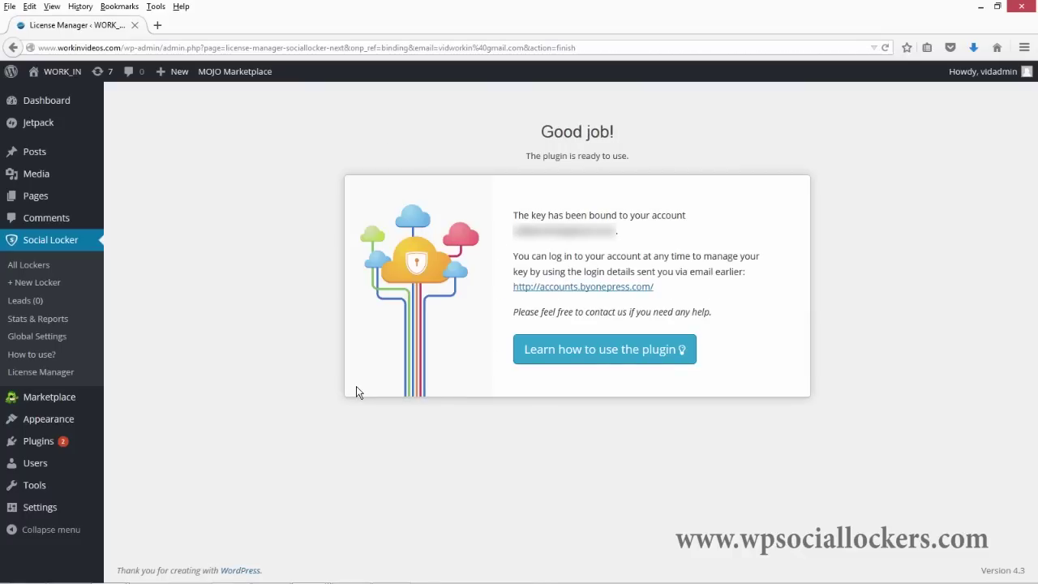
Step: Open Sign-In Locker (default) from the Social Locker All Lockers list
{"action": "left_click", "coordinate": [590, 358]}
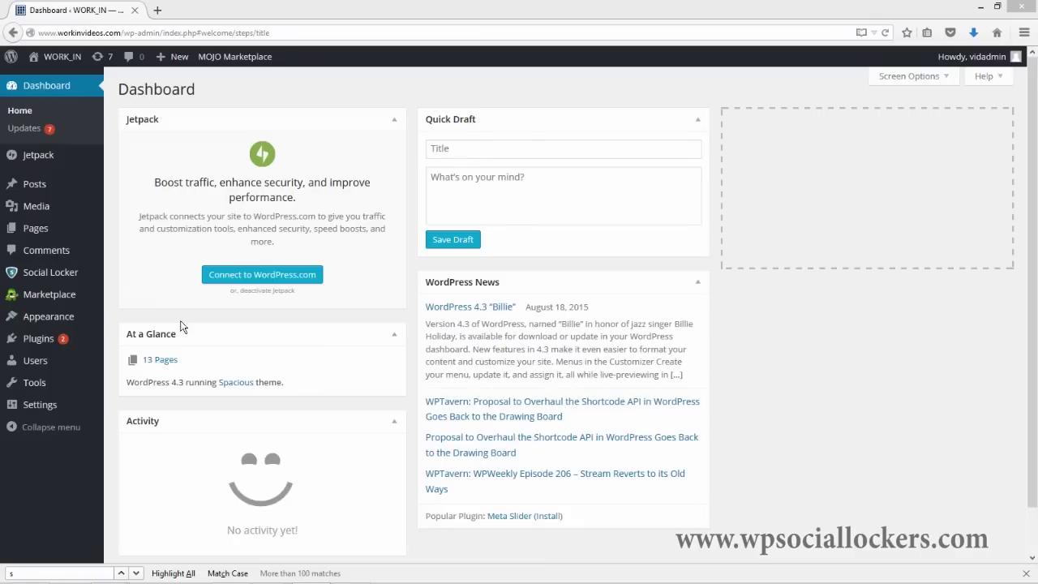
{"action": "mouse_move", "coordinate": [50, 272]}
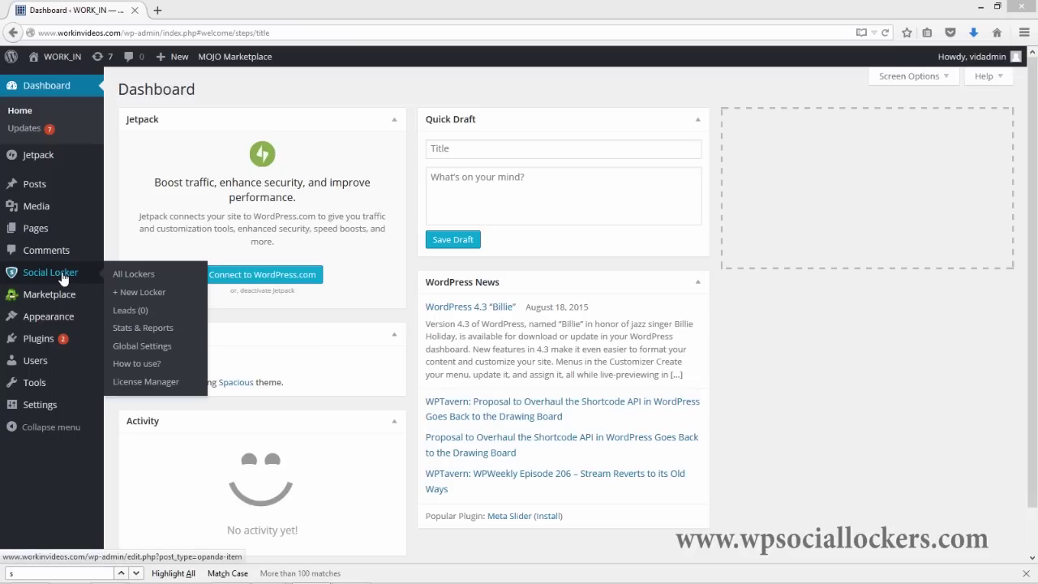
{"action": "left_click", "coordinate": [130, 278]}
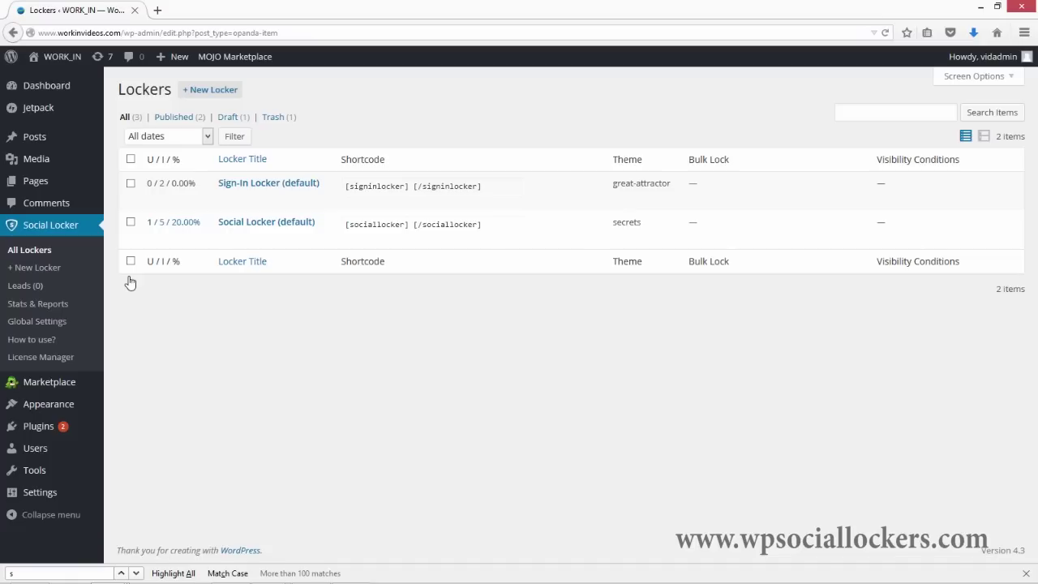
{"action": "left_click", "coordinate": [280, 193]}
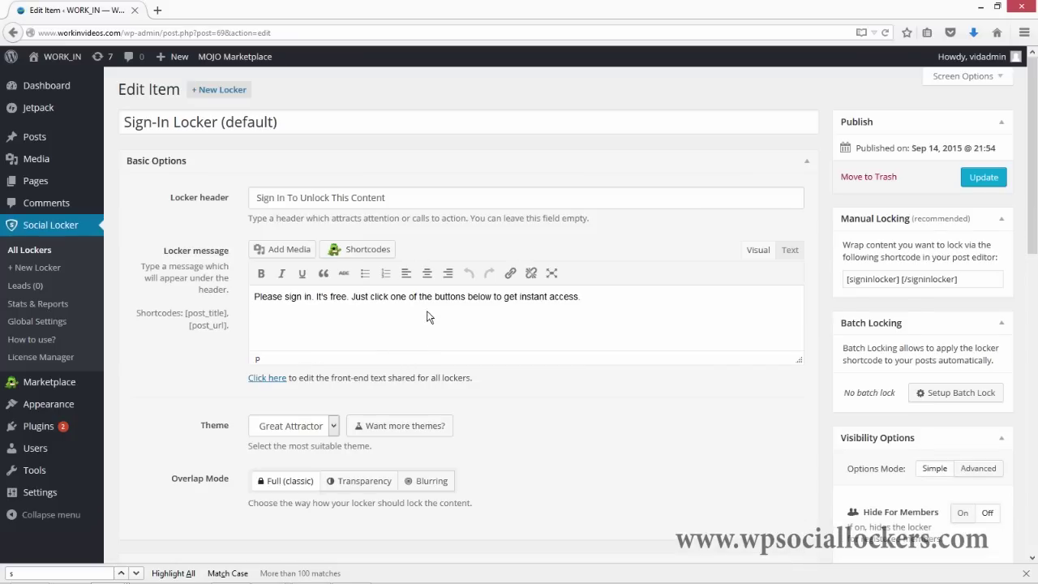
Step: Rename the locker header to 'Sign in to Unlock content' and view it in the preview
{"action": "left_click", "coordinate": [409, 200]}
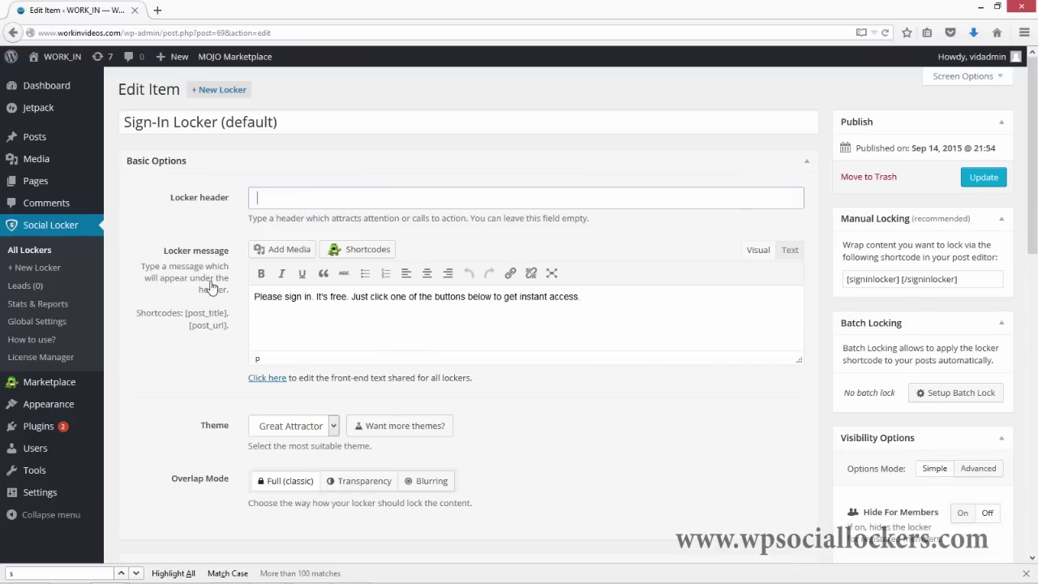
{"action": "type", "text": "Sign in to Unlock content"}
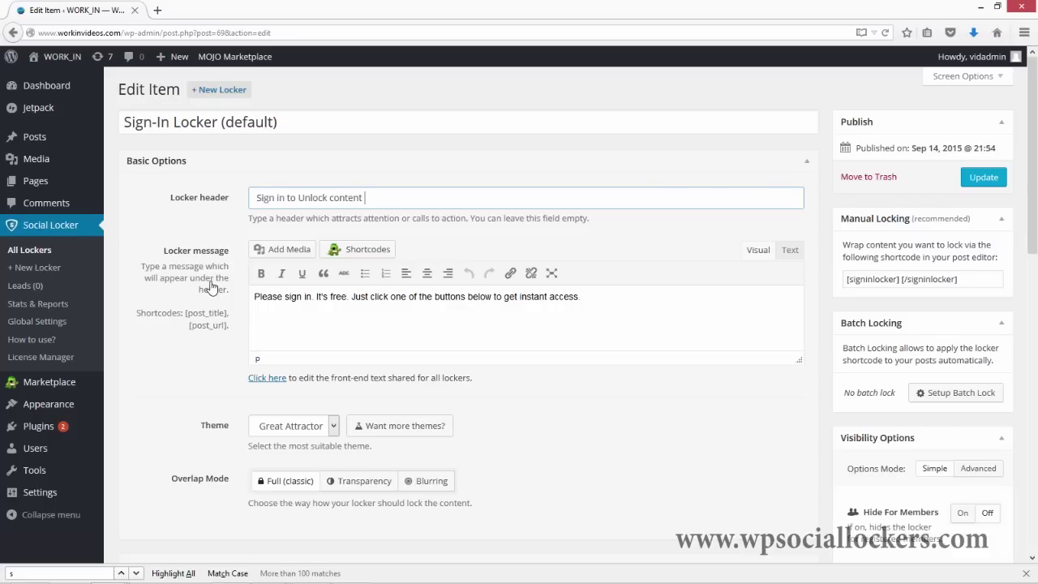
{"action": "left_click", "coordinate": [346, 332]}
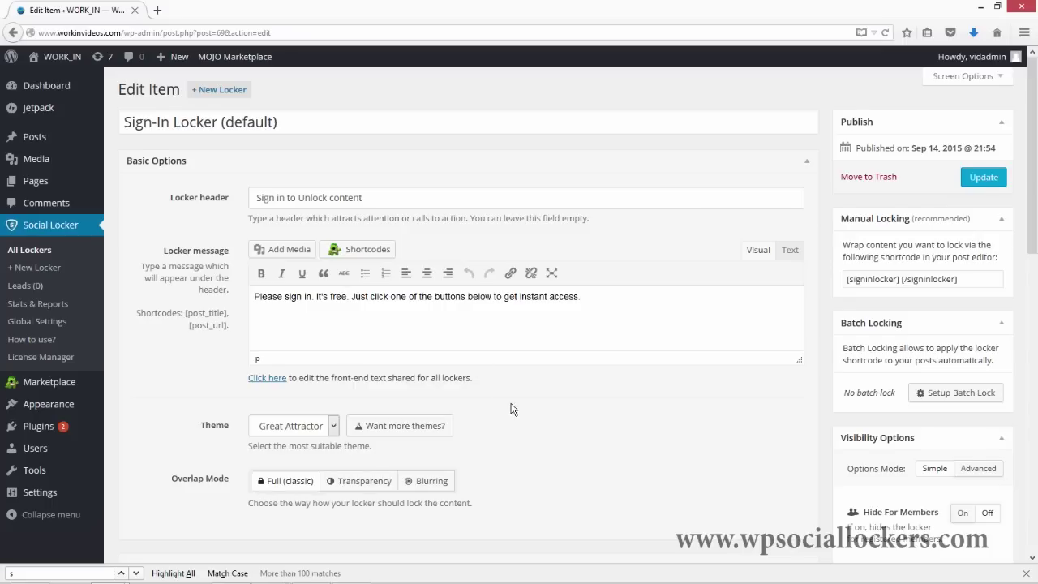
{"action": "scroll", "coordinate": [510, 408], "scroll_direction": "down", "scroll_amount": 2}
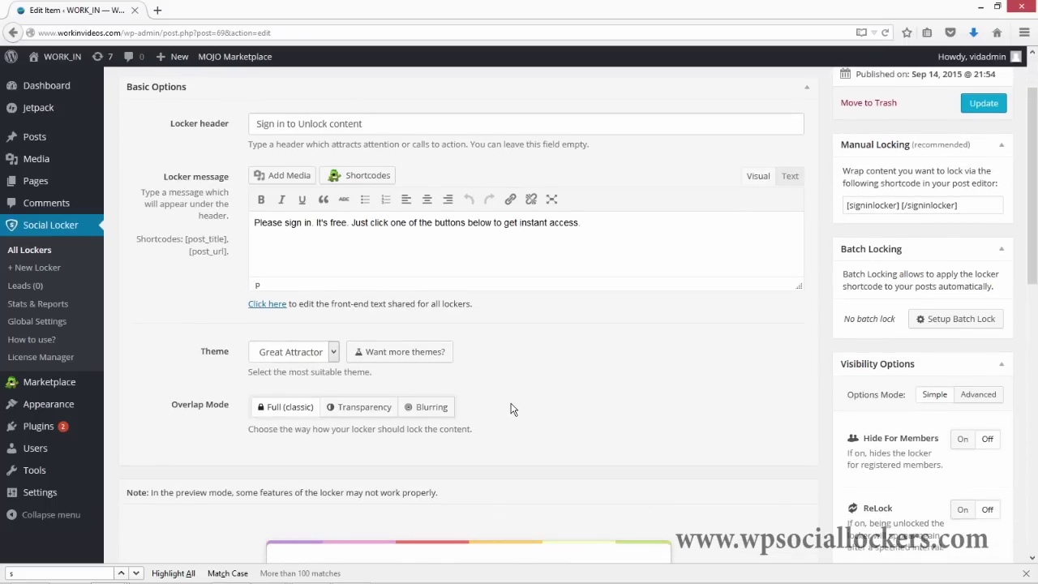
{"action": "scroll", "coordinate": [511, 408], "scroll_direction": "down", "scroll_amount": 1}
{"action": "scroll", "coordinate": [512, 409], "scroll_direction": "down", "scroll_amount": 2}
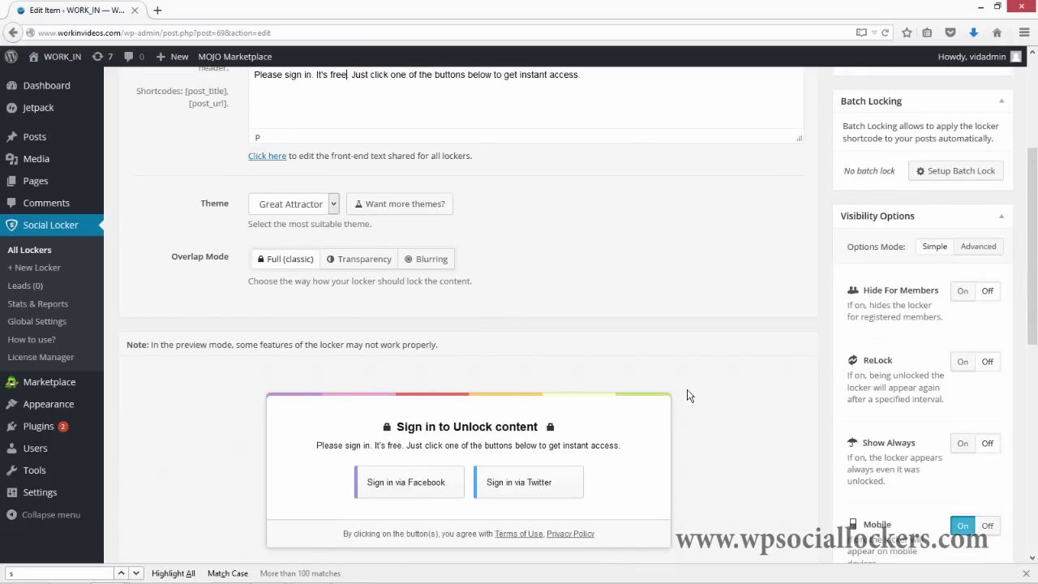
Step: Set the Sign-In Locker theme to Great Attractor with Blurring overlap mode
{"action": "left_click", "coordinate": [332, 207]}
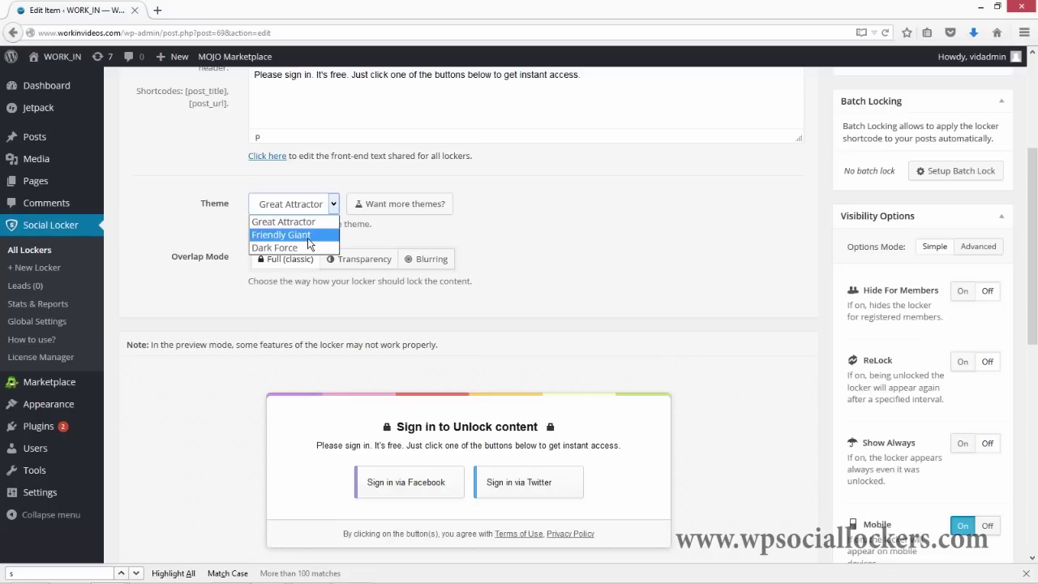
{"action": "left_click", "coordinate": [308, 235]}
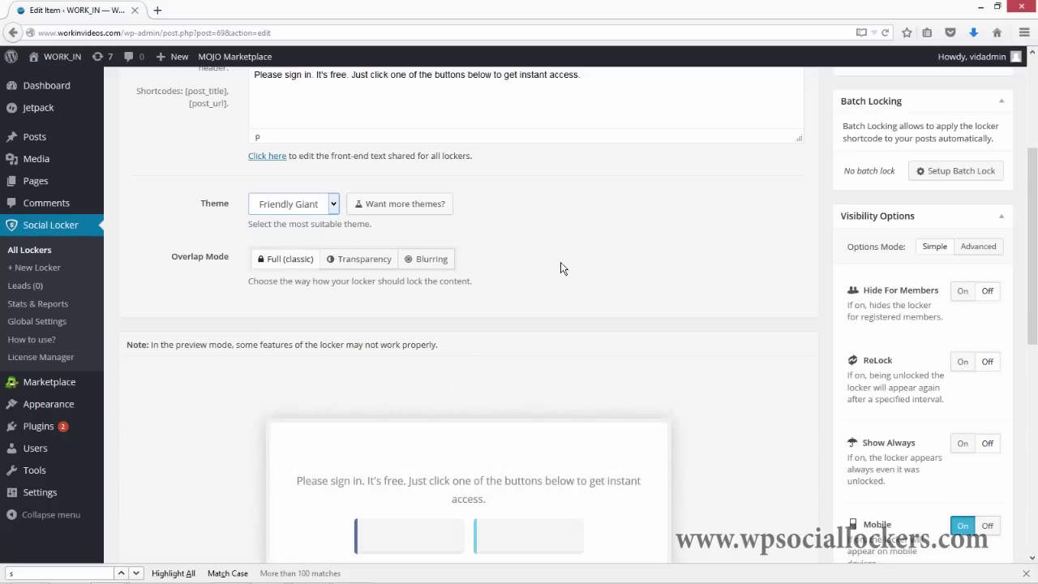
{"action": "scroll", "coordinate": [560, 267], "scroll_direction": "down", "scroll_amount": 2}
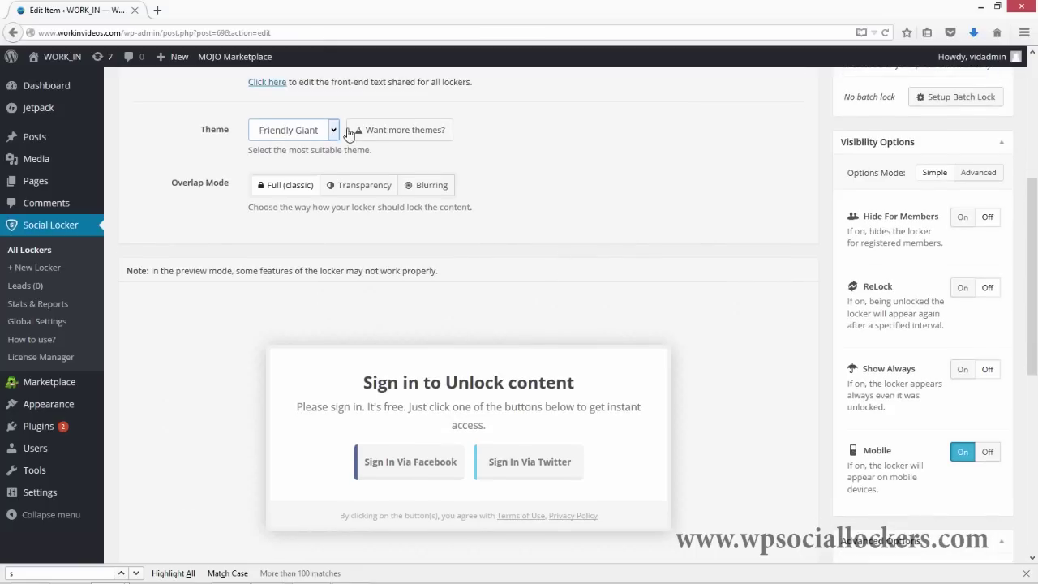
{"action": "left_click", "coordinate": [333, 129]}
{"action": "left_click", "coordinate": [312, 173]}
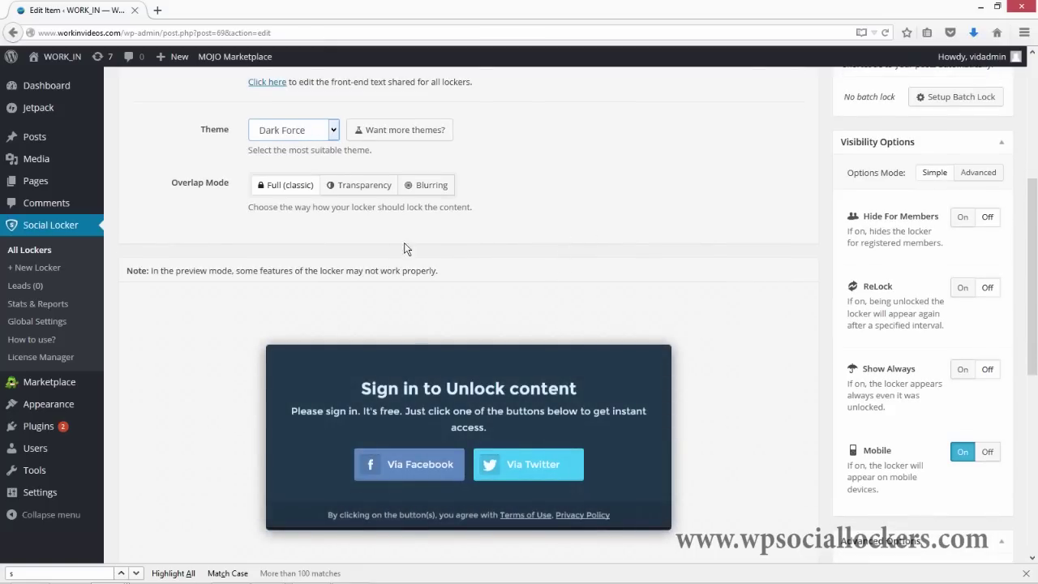
{"action": "left_click", "coordinate": [362, 192]}
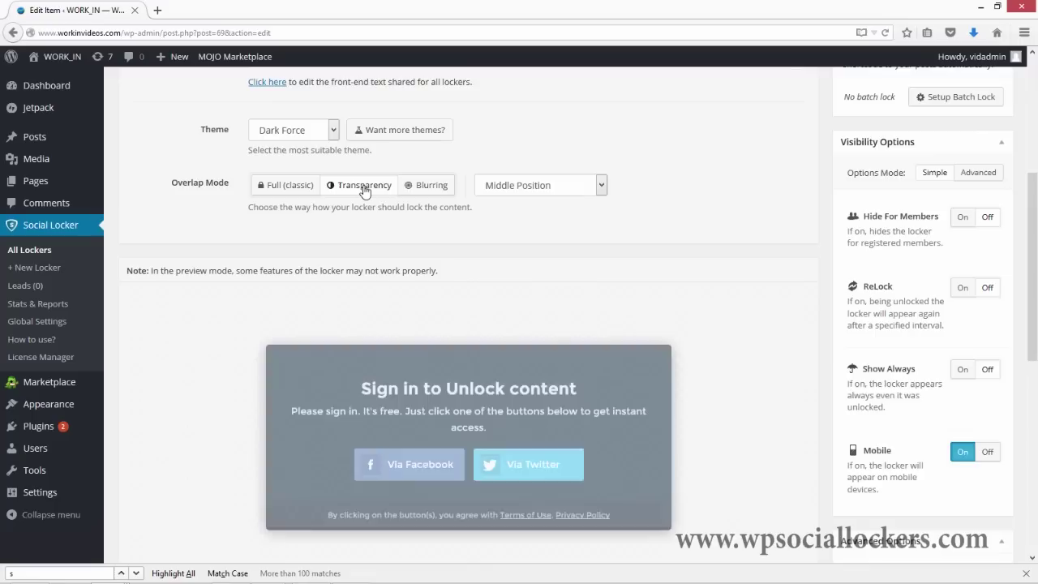
{"action": "left_click", "coordinate": [430, 187]}
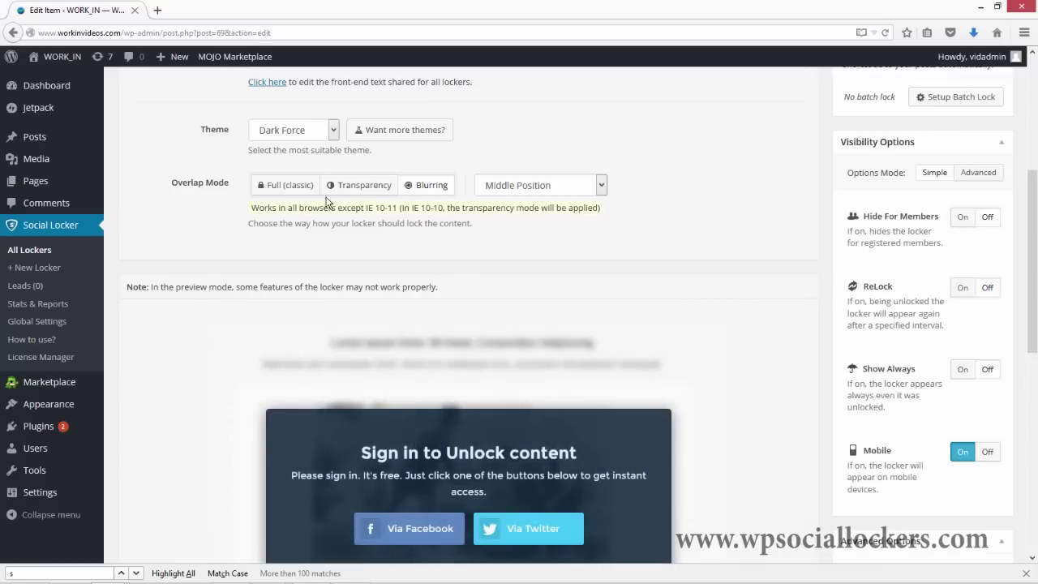
{"action": "left_click", "coordinate": [292, 130]}
{"action": "left_click", "coordinate": [296, 154]}
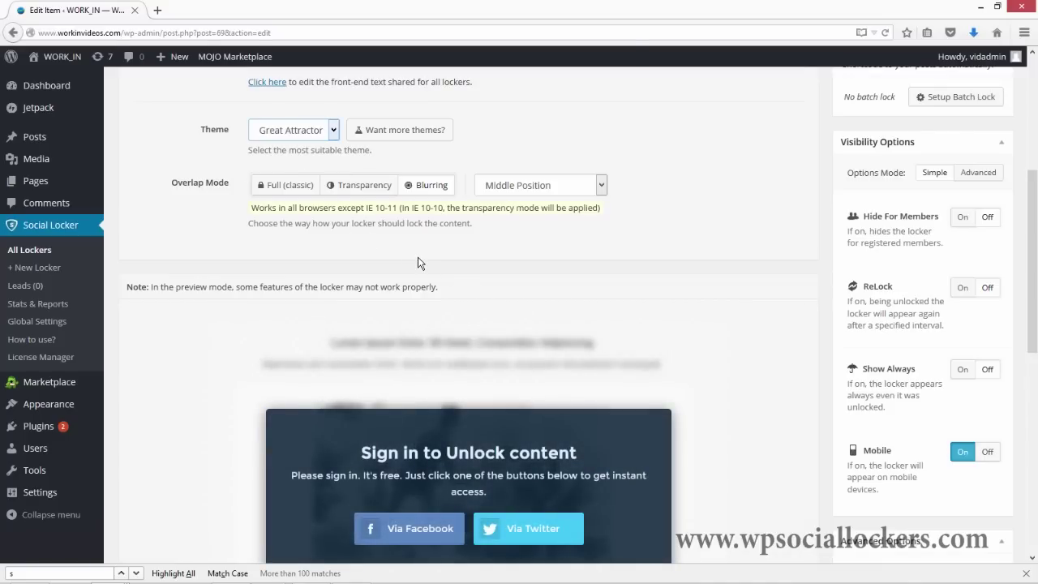
Step: Select the signinlocker shortcode in the Manual Locking box
{"action": "scroll", "coordinate": [648, 313], "scroll_direction": "down", "scroll_amount": 2}
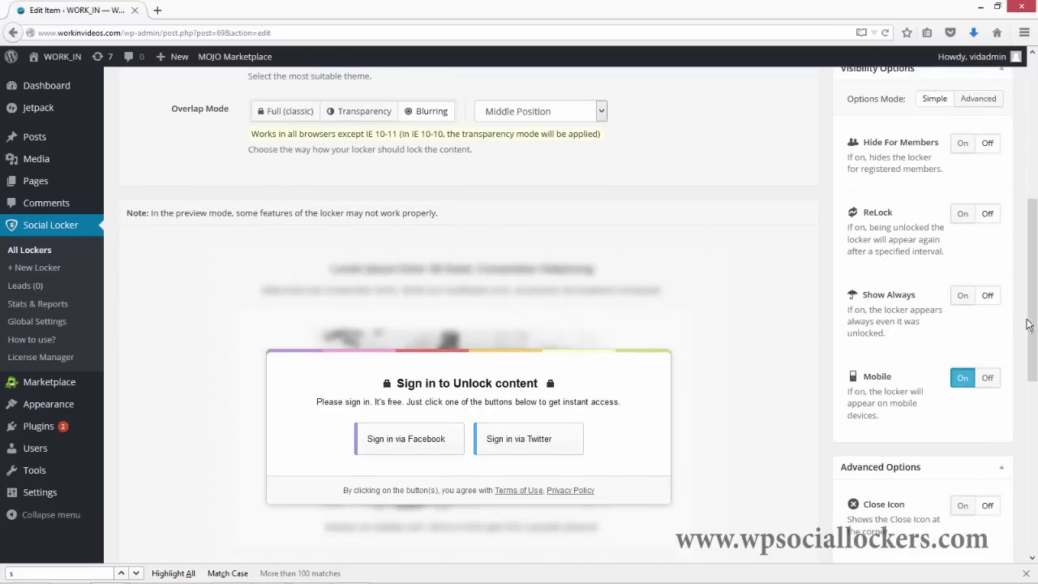
{"action": "left_click_drag", "start_coordinate": [1032, 325], "coordinate": [1032, 193]}
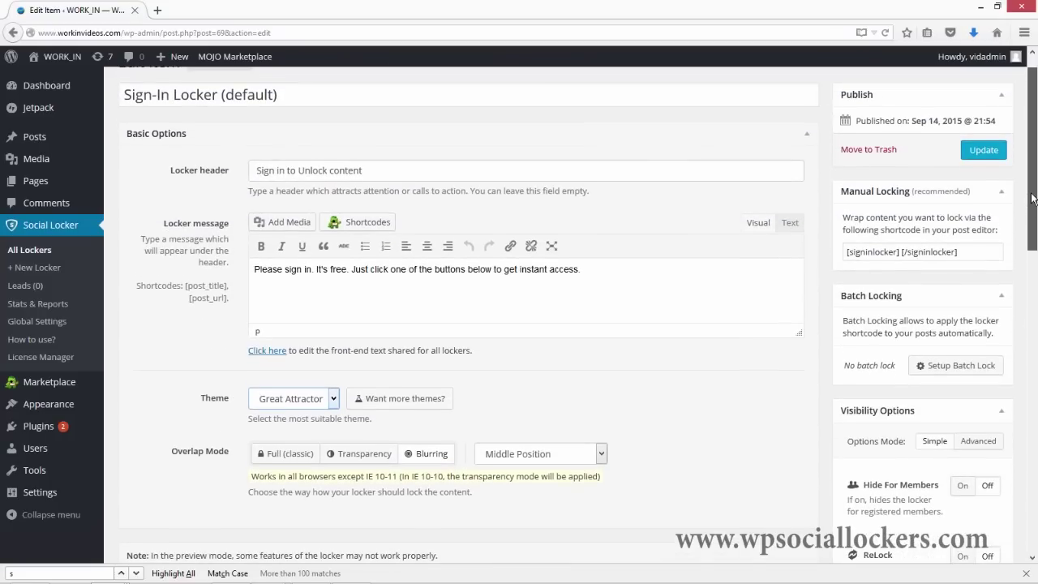
{"action": "left_click", "coordinate": [926, 253]}
{"action": "left_click_drag", "start_coordinate": [957, 252], "coordinate": [847, 254]}
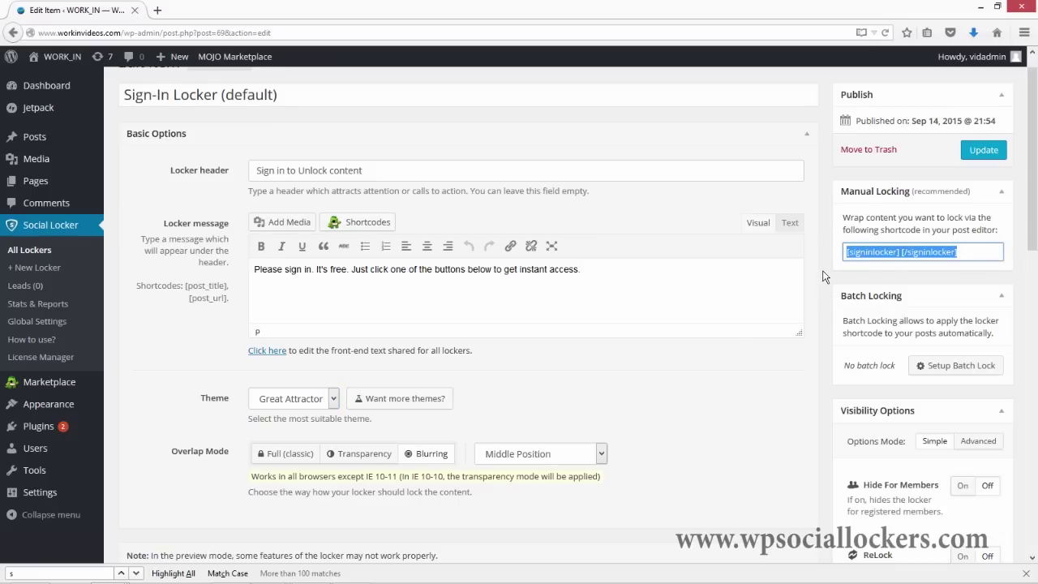
Step: Switch ReLock on with a 30-day interval, leaving Show Always off
{"action": "left_click", "coordinate": [824, 276]}
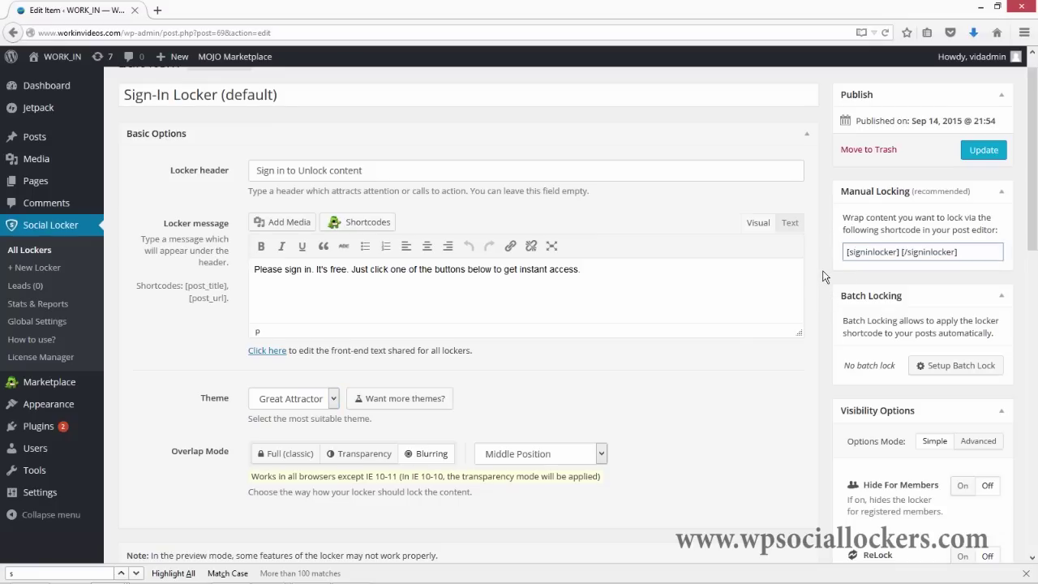
{"action": "left_click_drag", "start_coordinate": [1032, 256], "coordinate": [1033, 330]}
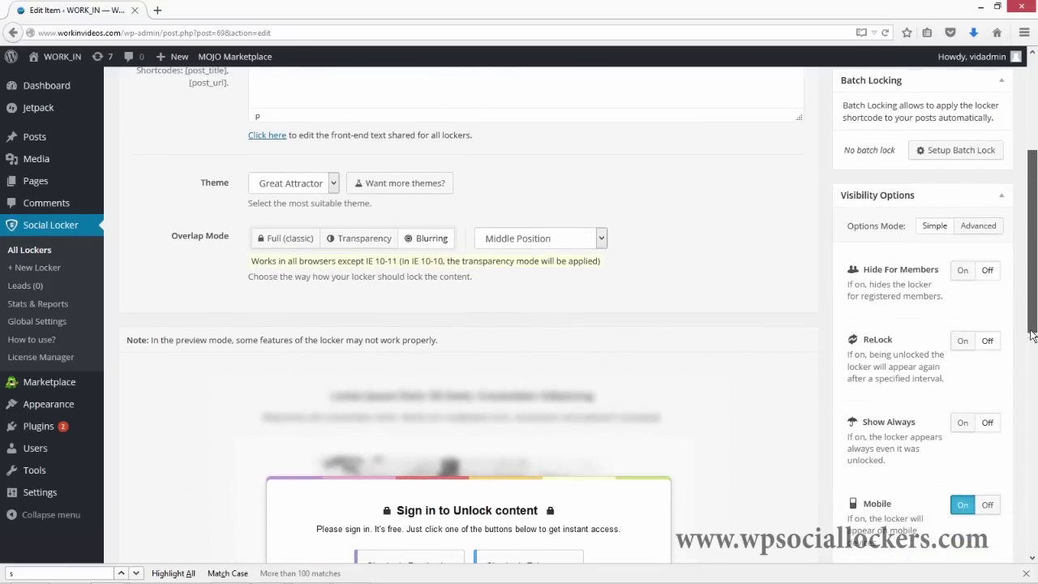
{"action": "left_click_drag", "start_coordinate": [1033, 330], "coordinate": [1032, 387]}
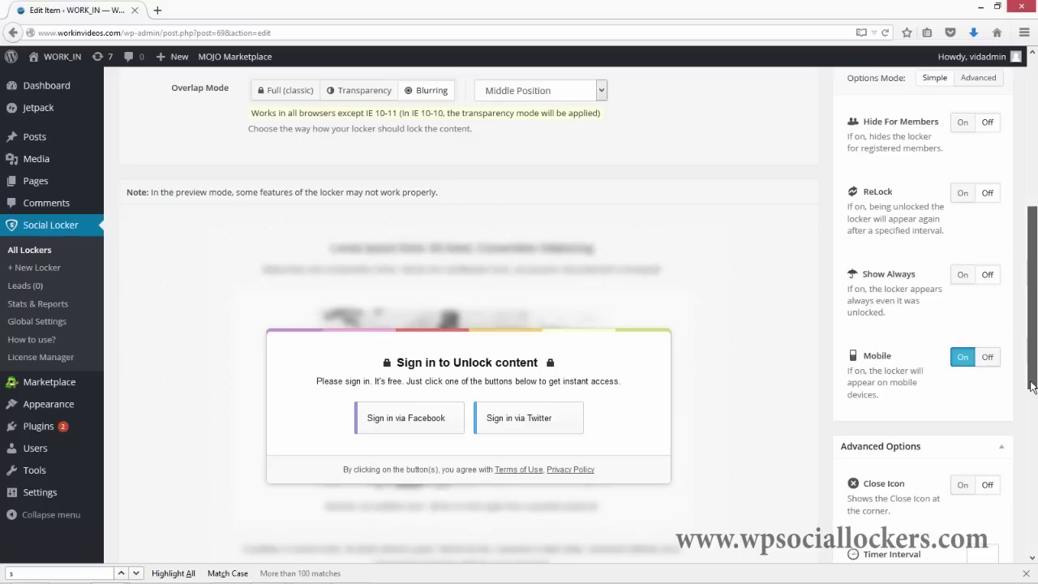
{"action": "left_click", "coordinate": [963, 193]}
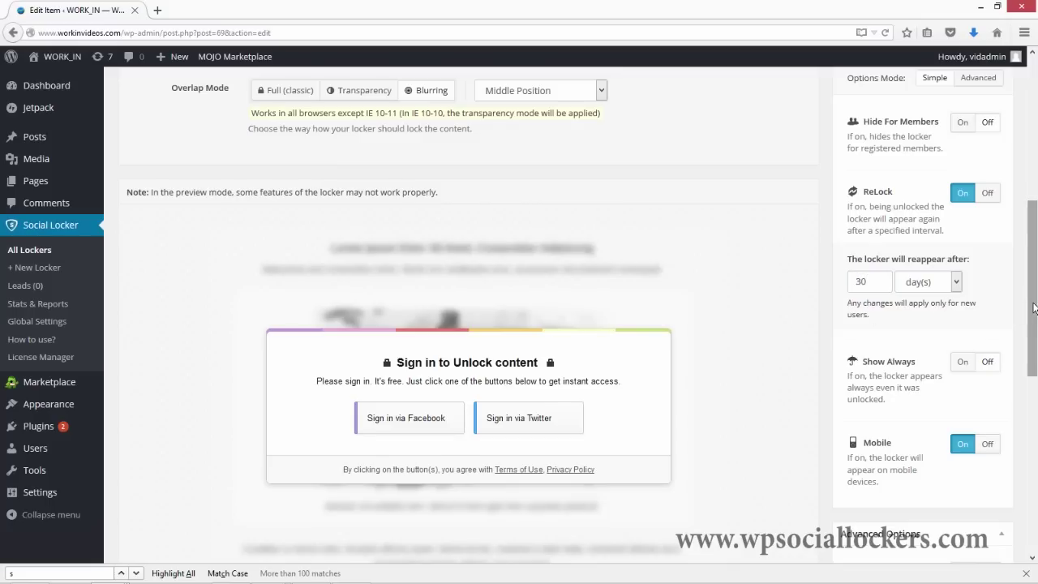
{"action": "left_click_drag", "start_coordinate": [1029, 310], "coordinate": [1033, 357]}
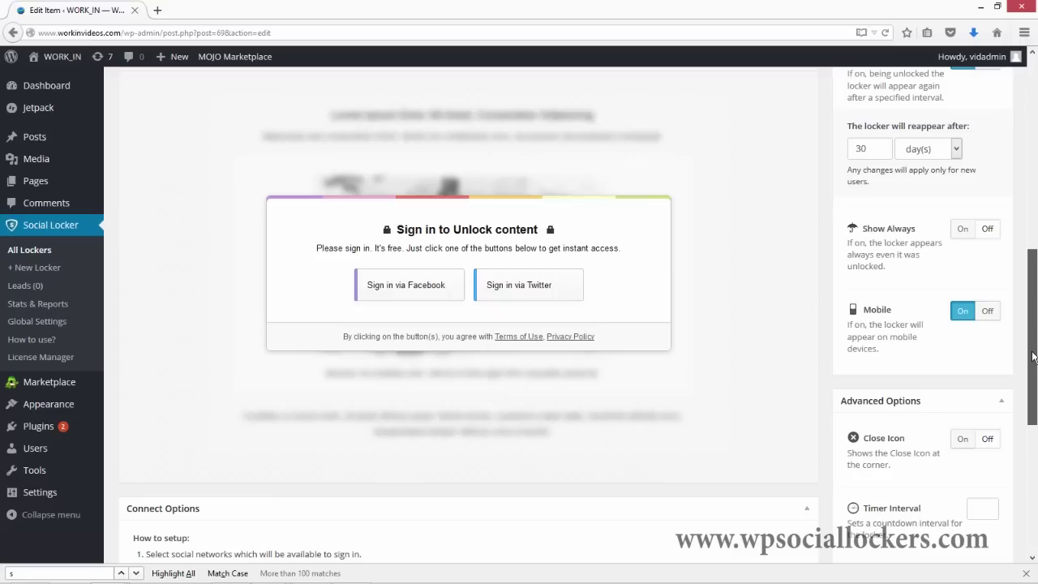
{"action": "left_click", "coordinate": [961, 228]}
{"action": "left_click", "coordinate": [987, 232]}
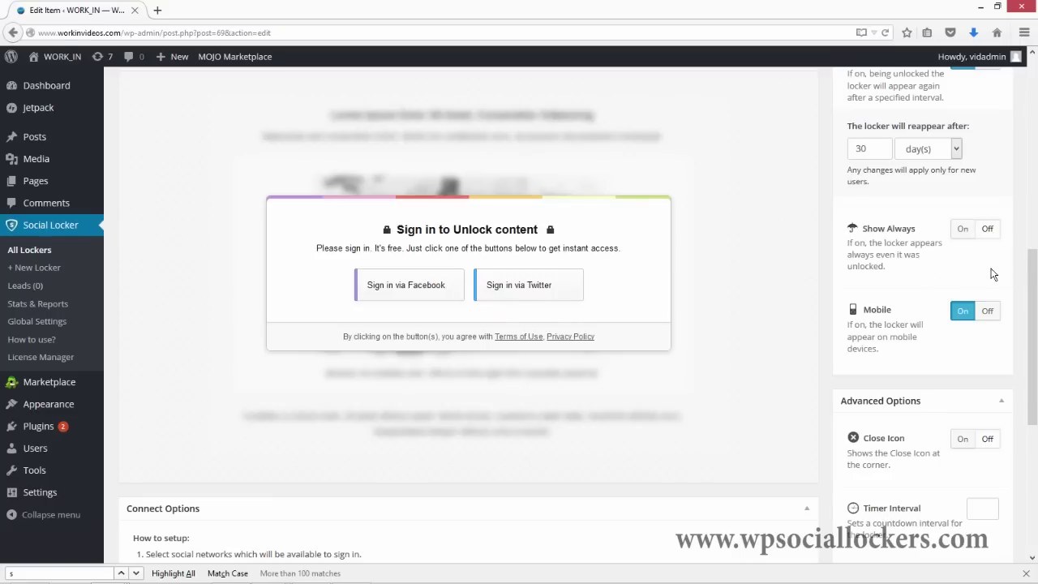
{"action": "left_click_drag", "start_coordinate": [1027, 305], "coordinate": [1028, 416]}
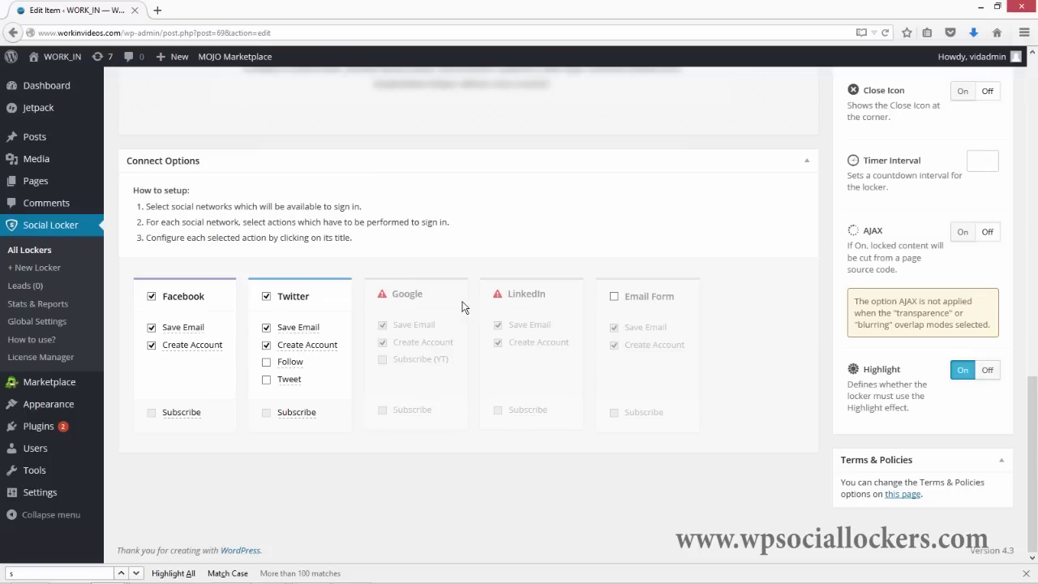
{"action": "mouse_move", "coordinate": [416, 324]}
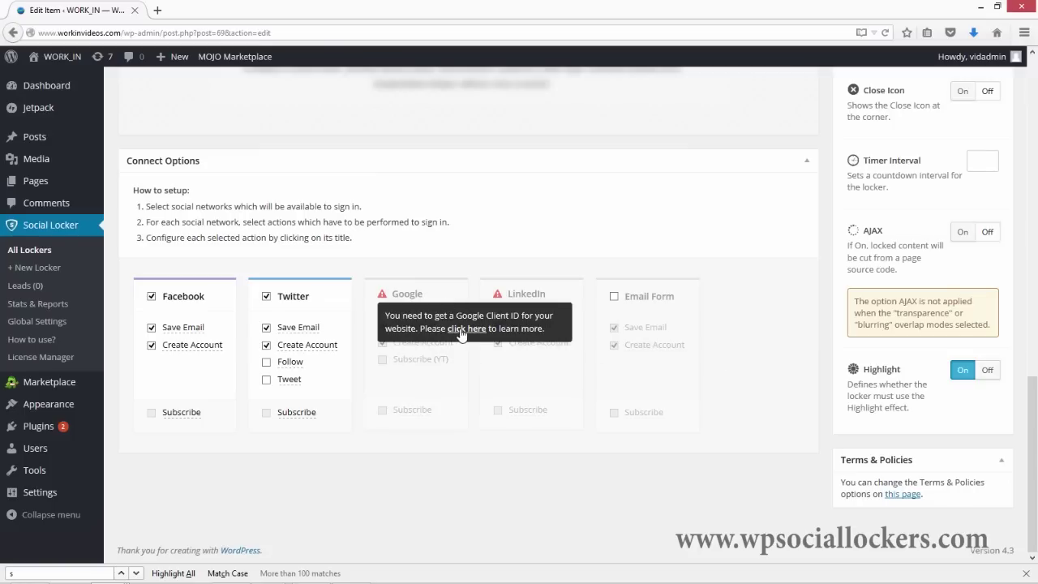
{"action": "left_click", "coordinate": [458, 329]}
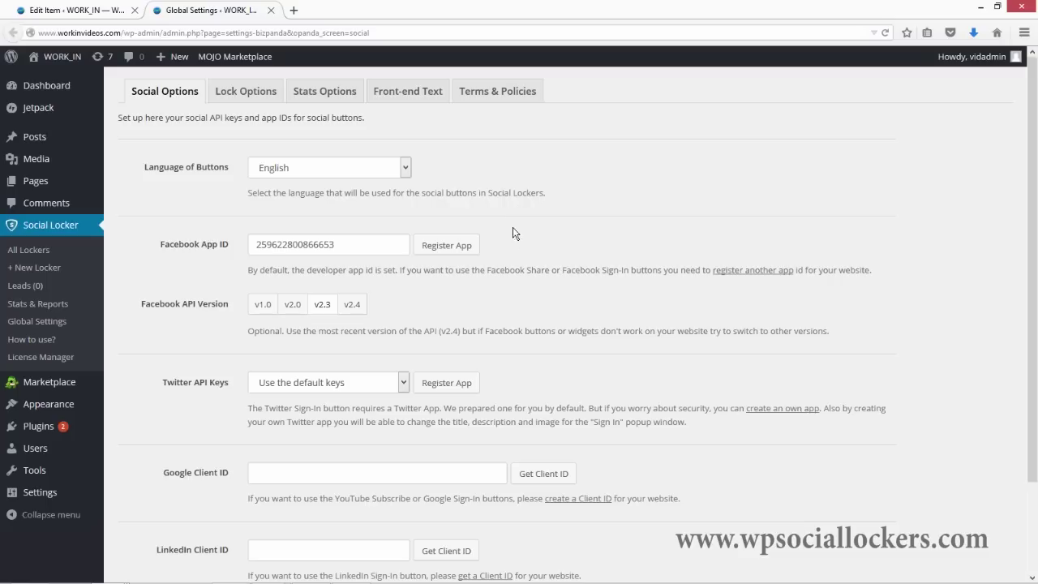
{"action": "left_click", "coordinate": [442, 253]}
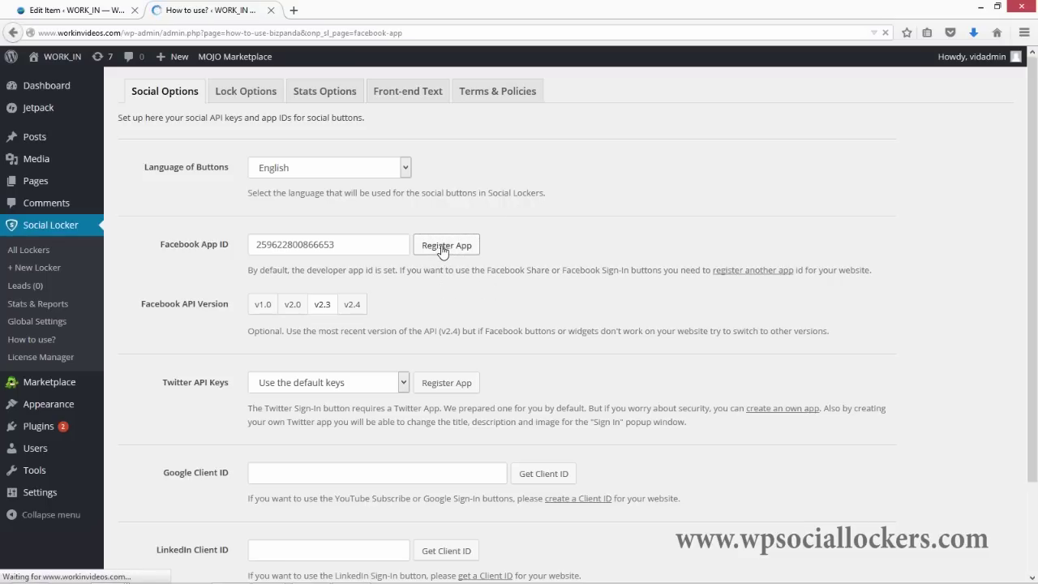
{"action": "scroll", "coordinate": [474, 250], "scroll_direction": "down", "scroll_amount": 4}
{"action": "scroll", "coordinate": [473, 250], "scroll_direction": "down", "scroll_amount": 5}
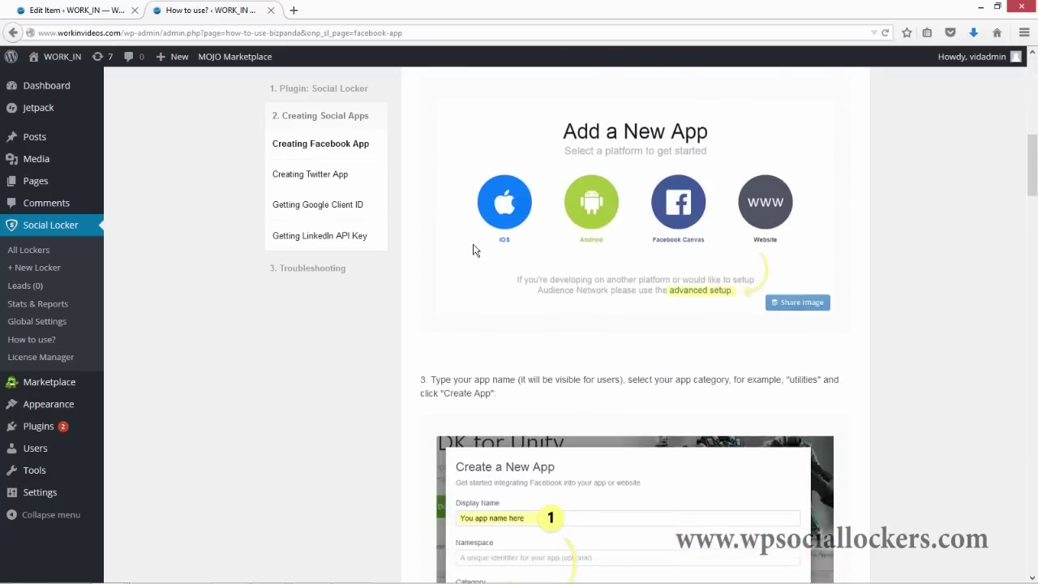
{"action": "scroll", "coordinate": [474, 250], "scroll_direction": "down", "scroll_amount": 4}
{"action": "scroll", "coordinate": [474, 250], "scroll_direction": "down", "scroll_amount": 5}
{"action": "scroll", "coordinate": [474, 250], "scroll_direction": "down", "scroll_amount": 3}
{"action": "scroll", "coordinate": [474, 250], "scroll_direction": "down", "scroll_amount": 1}
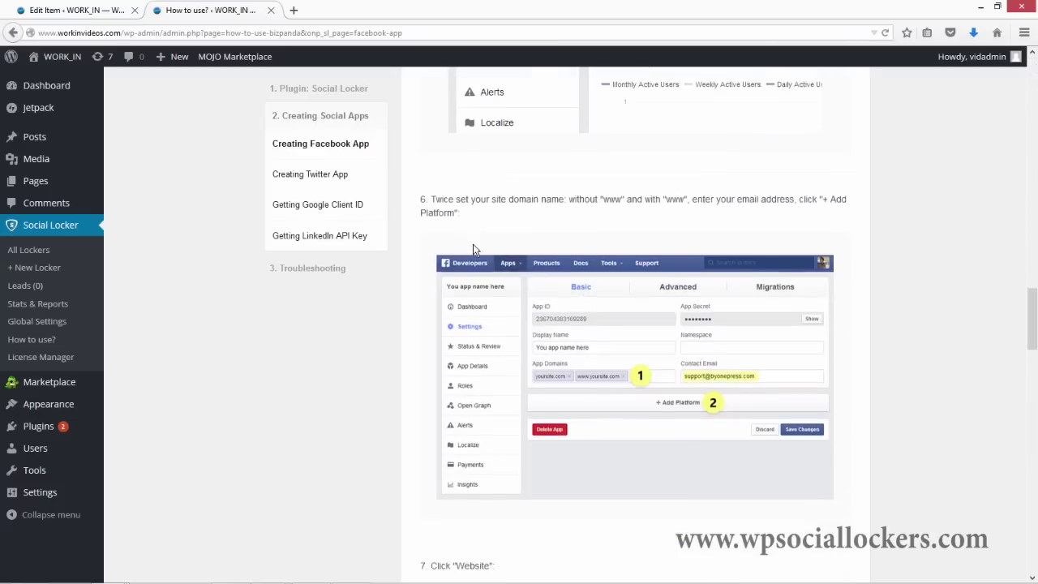
{"action": "scroll", "coordinate": [474, 250], "scroll_direction": "down", "scroll_amount": 4}
{"action": "scroll", "coordinate": [474, 250], "scroll_direction": "up", "scroll_amount": 4}
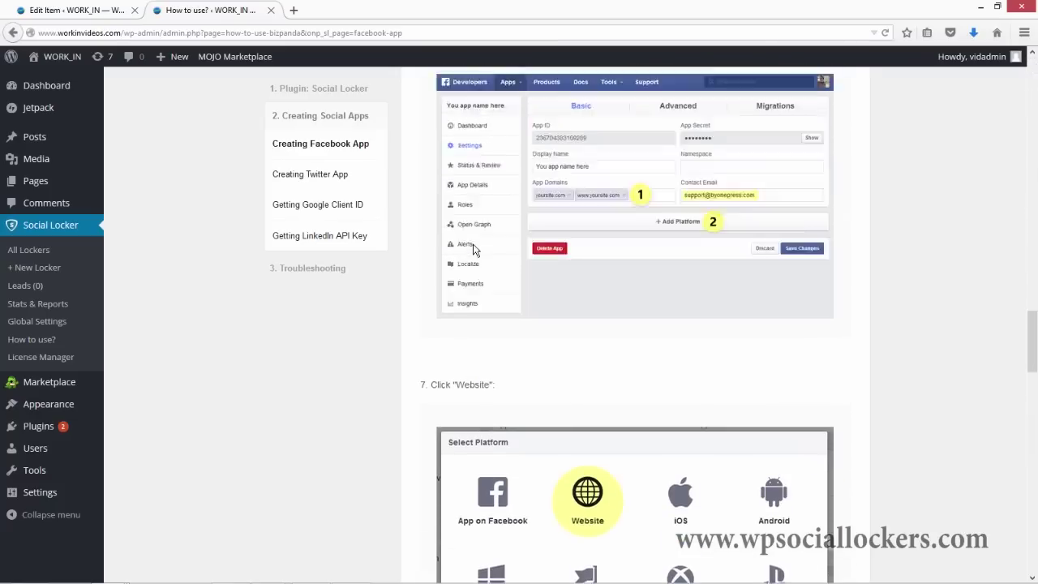
{"action": "scroll", "coordinate": [474, 250], "scroll_direction": "up", "scroll_amount": 5}
{"action": "scroll", "coordinate": [473, 250], "scroll_direction": "up", "scroll_amount": 5}
{"action": "scroll", "coordinate": [474, 250], "scroll_direction": "up", "scroll_amount": 4}
{"action": "scroll", "coordinate": [474, 250], "scroll_direction": "up", "scroll_amount": 5}
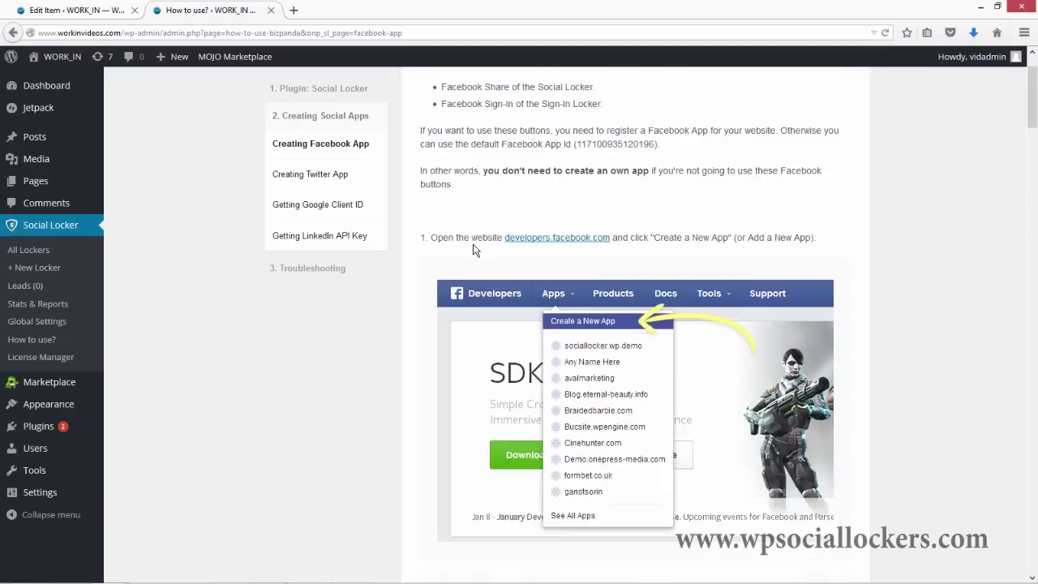
{"action": "scroll", "coordinate": [474, 250], "scroll_direction": "up", "scroll_amount": 2}
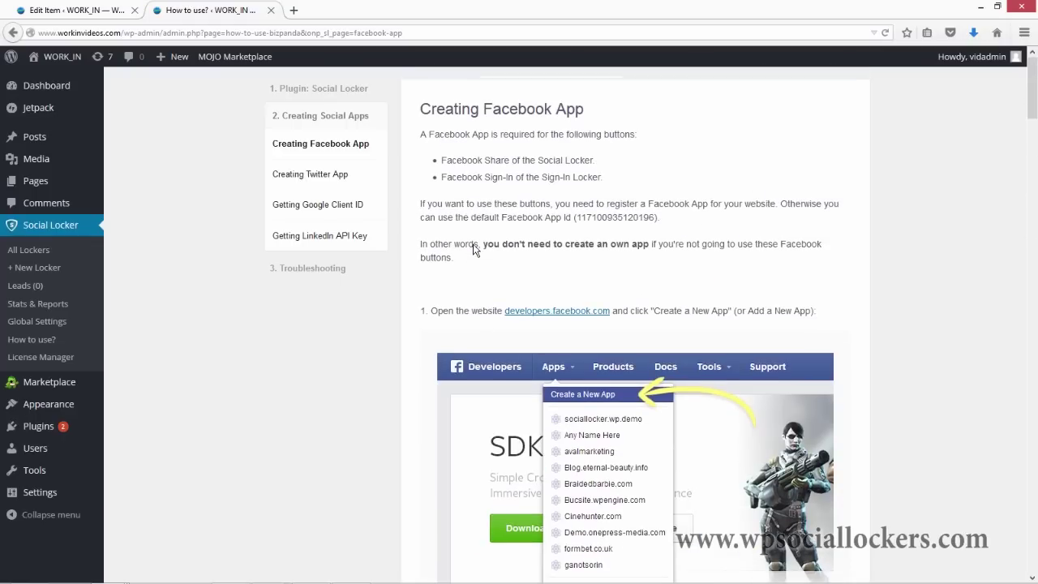
{"action": "left_click", "coordinate": [271, 10]}
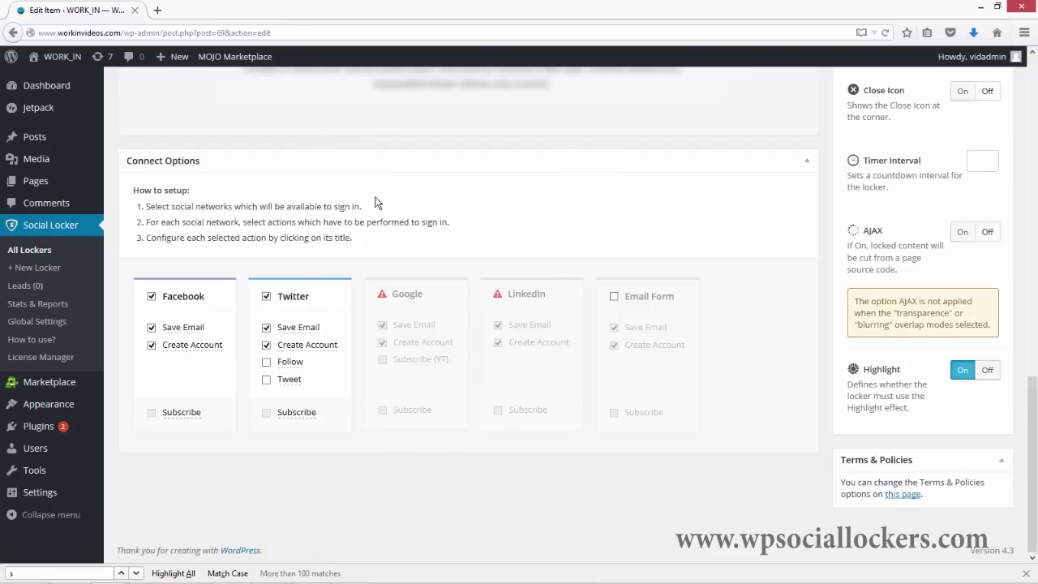
Step: Open Social Locker (default) from the All Lockers list
{"action": "scroll", "coordinate": [375, 202], "scroll_direction": "up", "scroll_amount": 1}
{"action": "scroll", "coordinate": [375, 203], "scroll_direction": "up", "scroll_amount": 3}
{"action": "scroll", "coordinate": [375, 203], "scroll_direction": "up", "scroll_amount": 5}
{"action": "scroll", "coordinate": [376, 203], "scroll_direction": "up", "scroll_amount": 6}
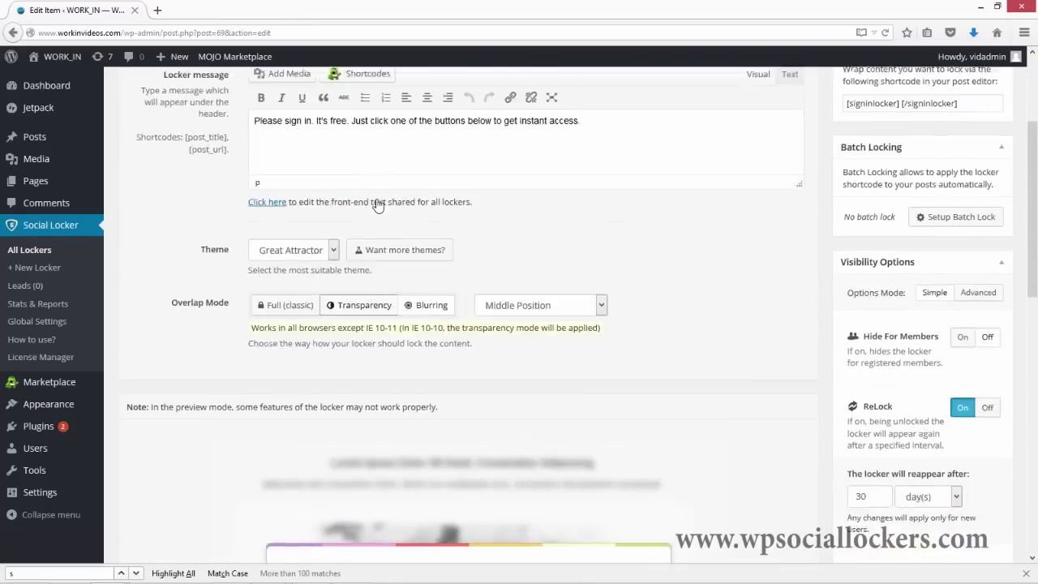
{"action": "scroll", "coordinate": [377, 206], "scroll_direction": "up", "scroll_amount": 3}
{"action": "scroll", "coordinate": [377, 206], "scroll_direction": "up", "scroll_amount": 2}
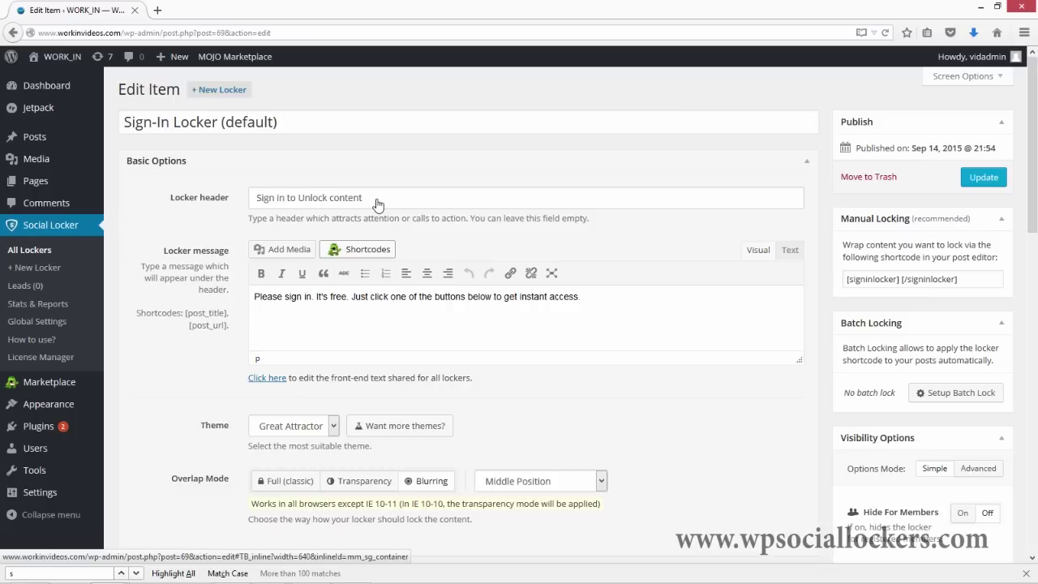
{"action": "left_click", "coordinate": [43, 253]}
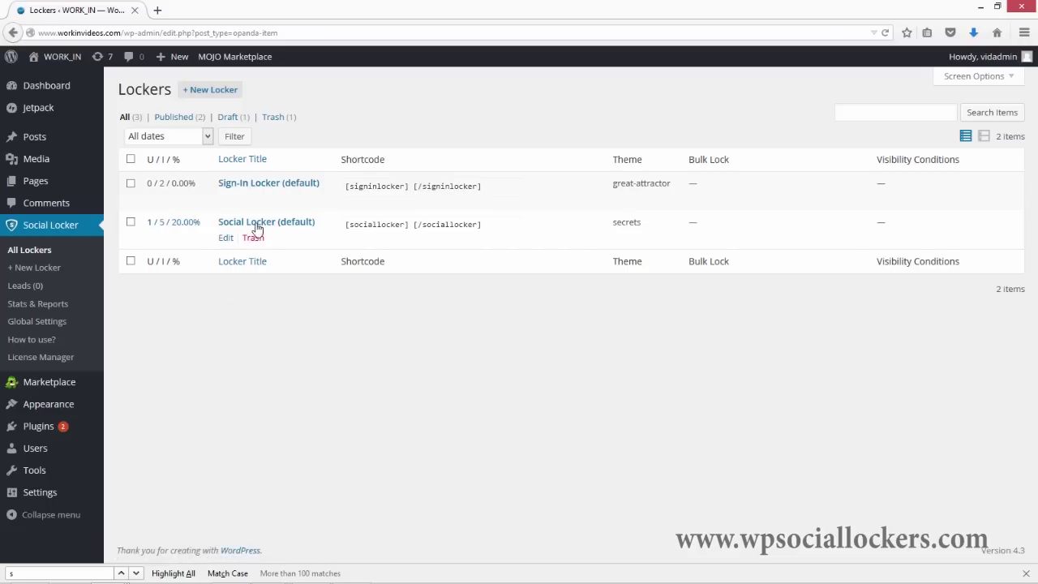
{"action": "left_click", "coordinate": [256, 225]}
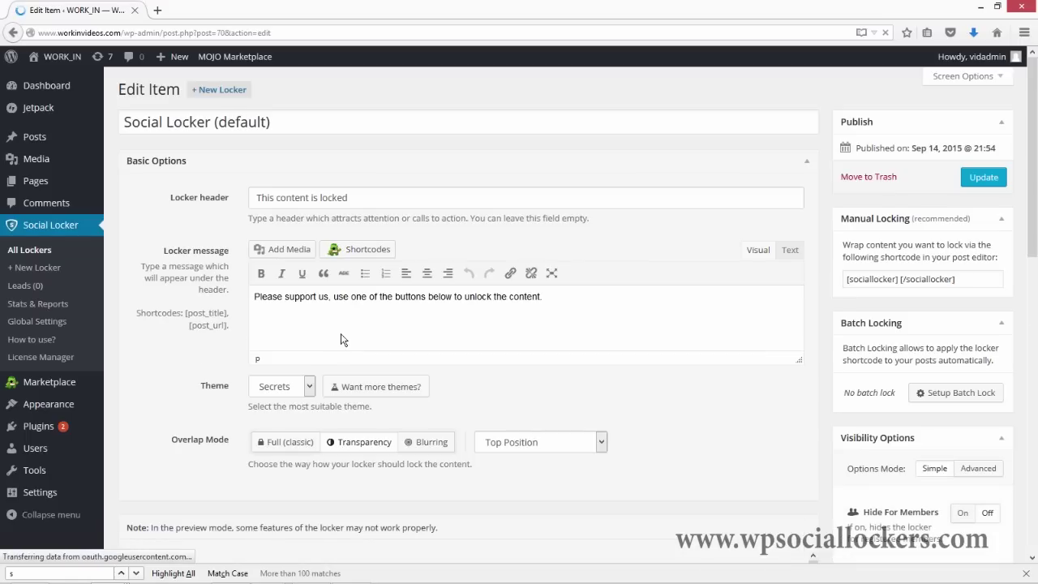
Step: Set the Social Locker theme to Flat with Blurring overlap mode
{"action": "scroll", "coordinate": [352, 331], "scroll_direction": "down", "scroll_amount": 3}
{"action": "left_click", "coordinate": [298, 239]}
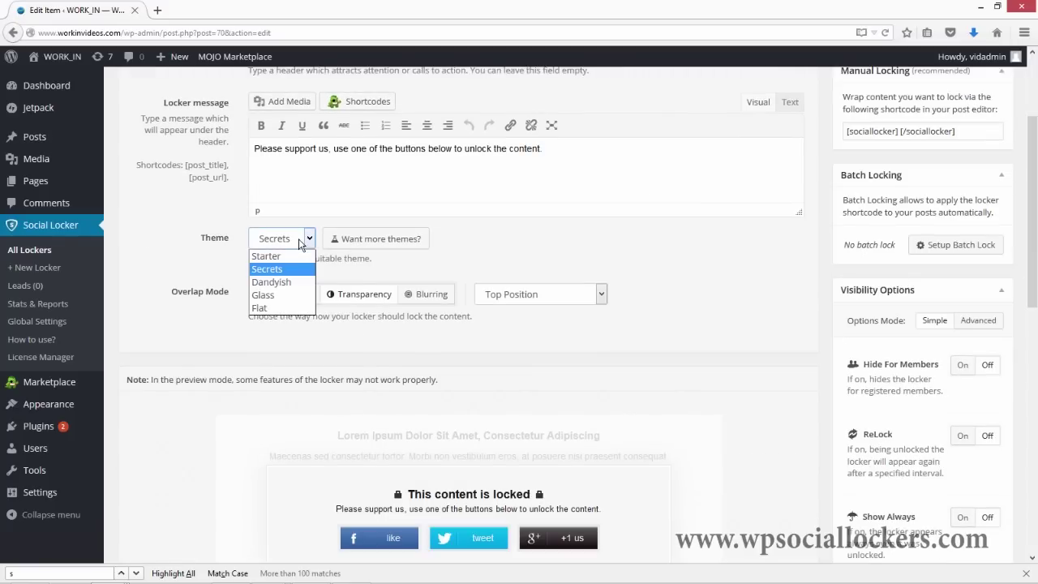
{"action": "left_click", "coordinate": [280, 279]}
{"action": "scroll", "coordinate": [270, 348], "scroll_direction": "down", "scroll_amount": 1}
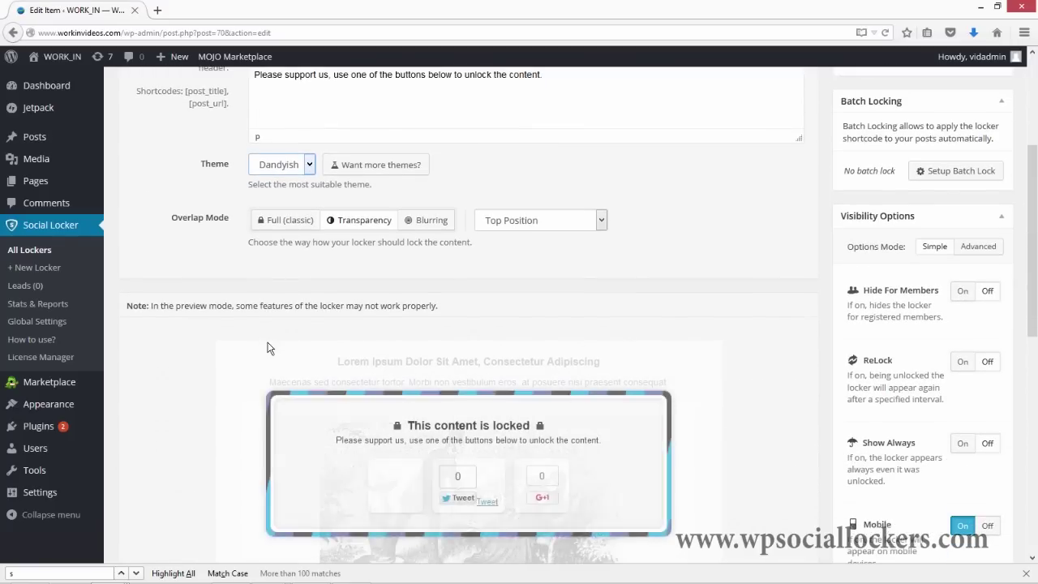
{"action": "left_click", "coordinate": [307, 165]}
{"action": "left_click", "coordinate": [285, 222]}
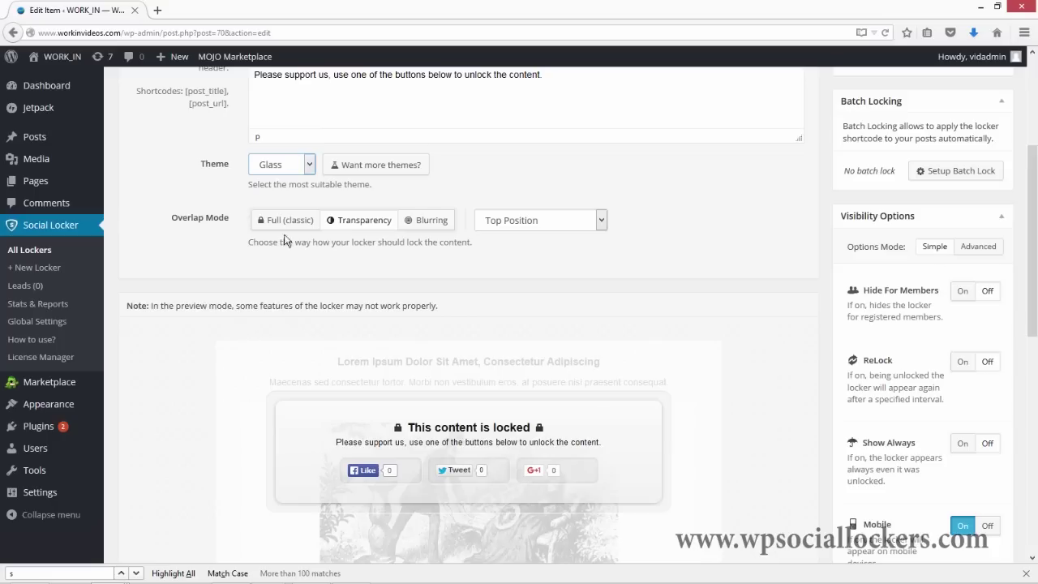
{"action": "left_click", "coordinate": [296, 168]}
{"action": "left_click", "coordinate": [278, 234]}
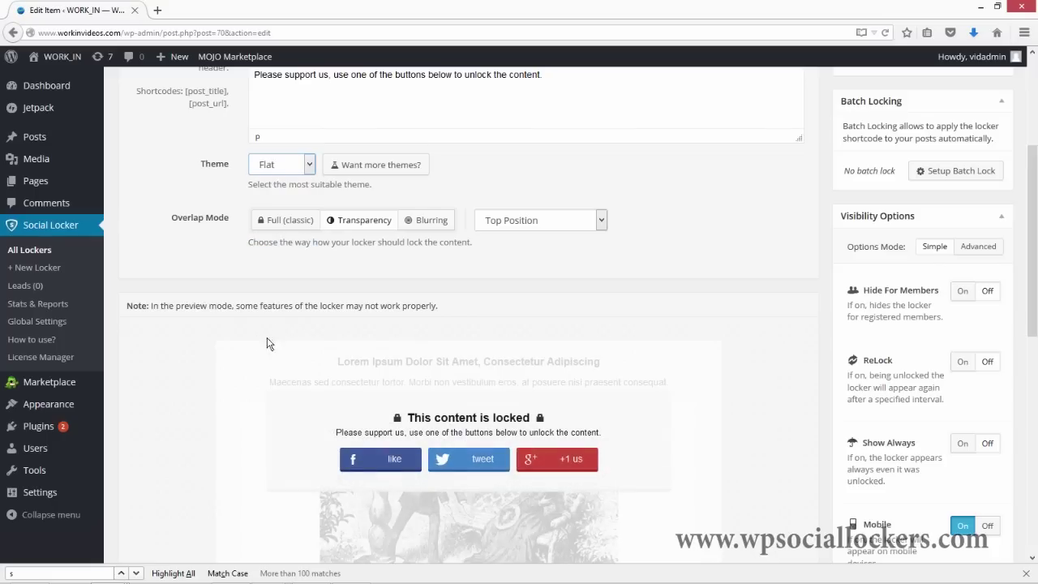
{"action": "left_click", "coordinate": [286, 220]}
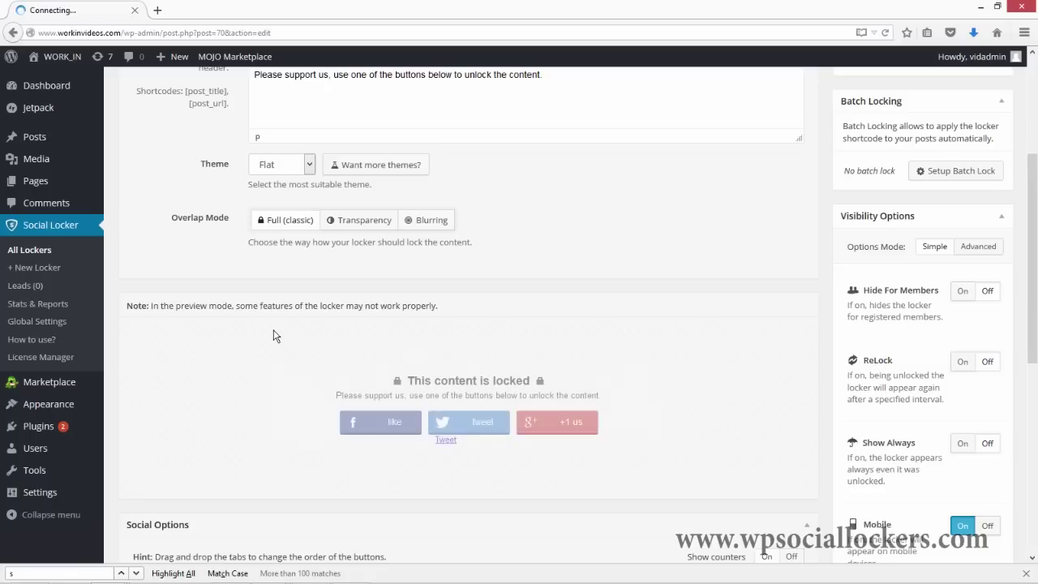
{"action": "left_click", "coordinate": [363, 225]}
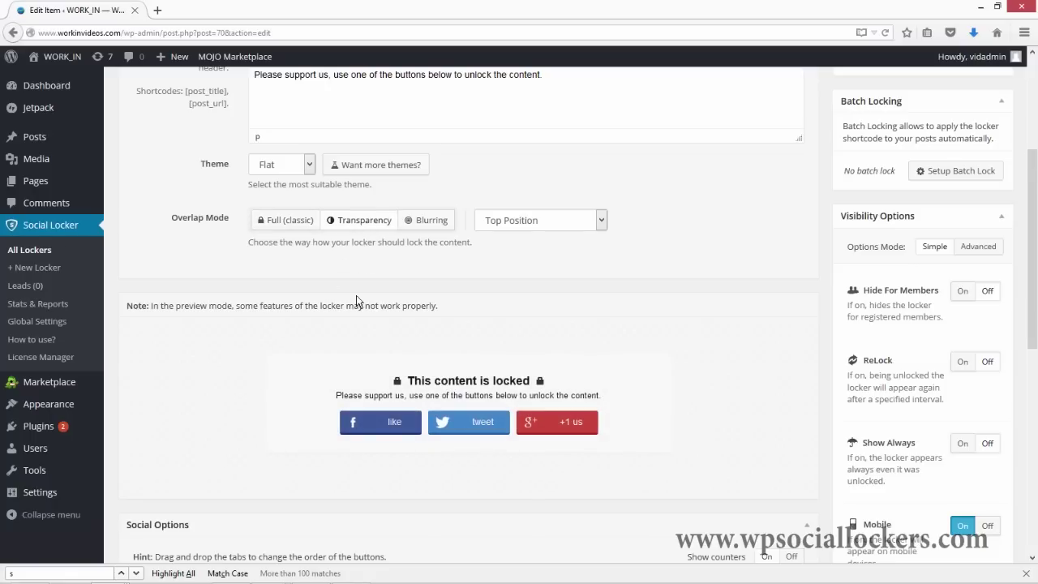
{"action": "left_click", "coordinate": [422, 222]}
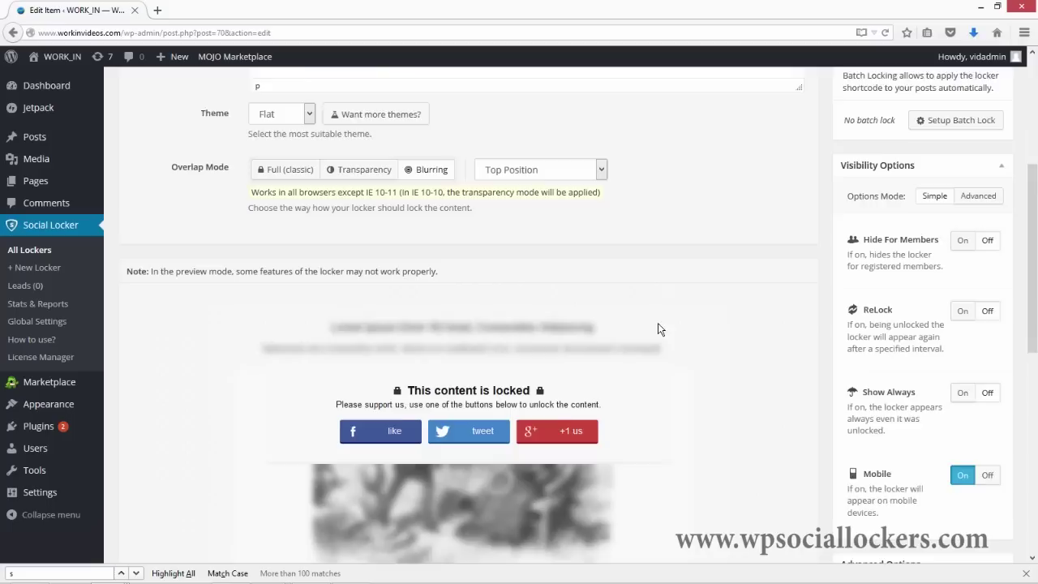
Step: Save the locker's updated settings
{"action": "scroll", "coordinate": [658, 325], "scroll_direction": "down", "scroll_amount": 5}
{"action": "scroll", "coordinate": [659, 324], "scroll_direction": "down", "scroll_amount": 2}
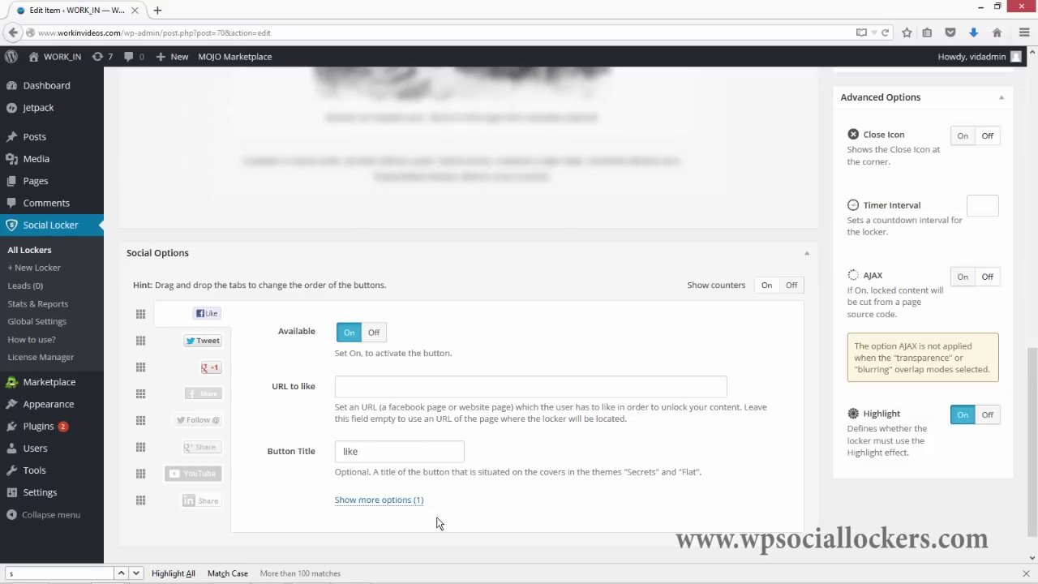
{"action": "left_click_drag", "start_coordinate": [1032, 512], "coordinate": [1030, 227]}
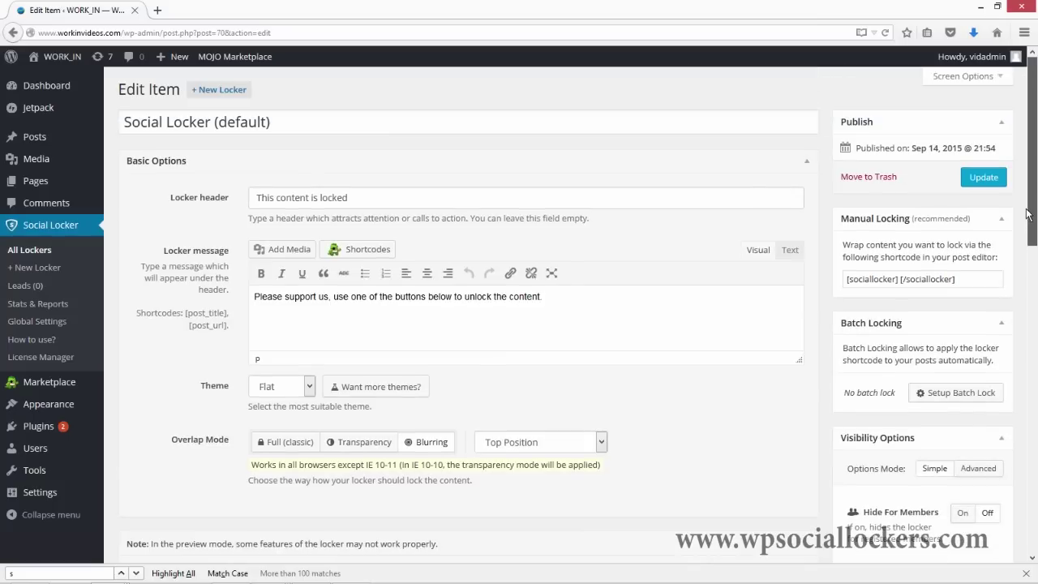
{"action": "left_click", "coordinate": [982, 179]}
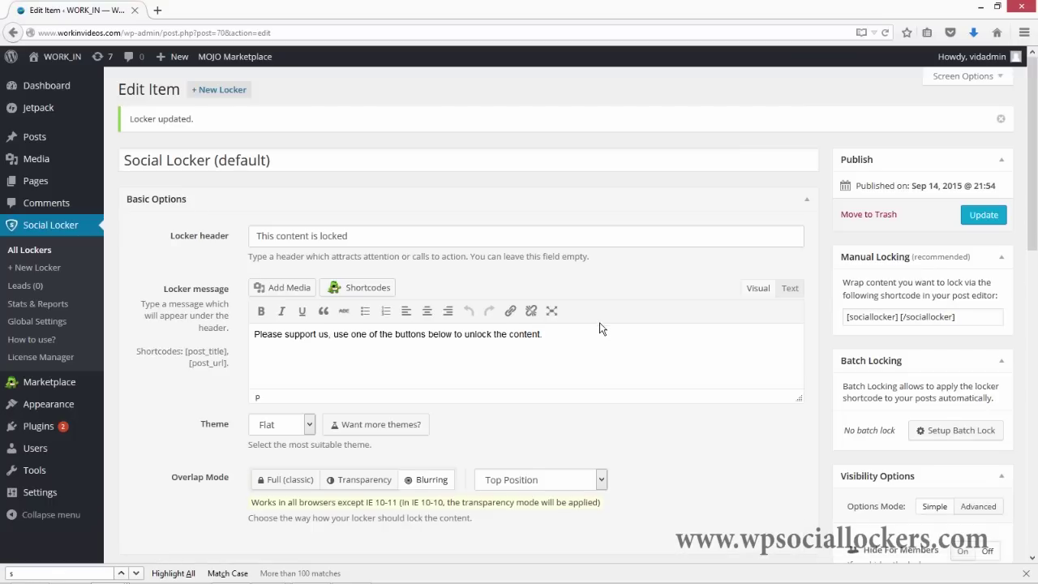
Step: Browse the Global Settings tabs for lock, statistics and front-end text options
{"action": "left_click", "coordinate": [35, 322]}
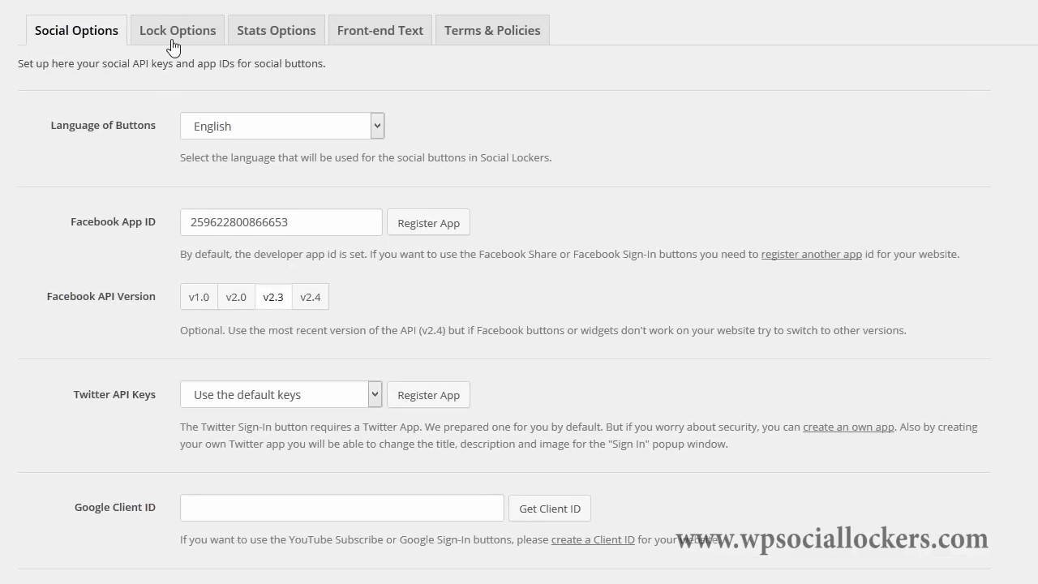
{"action": "left_click", "coordinate": [175, 34]}
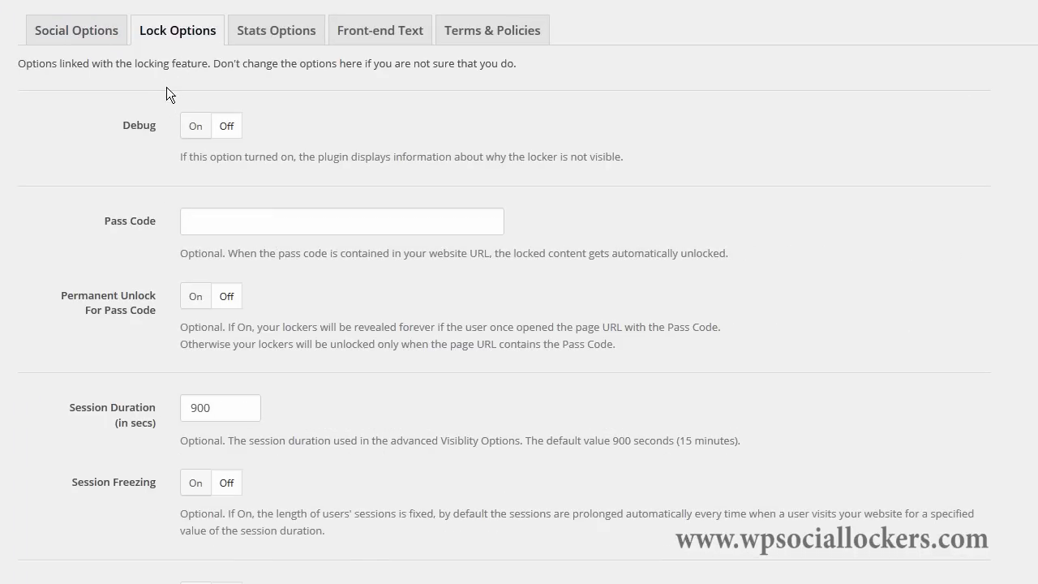
{"action": "scroll", "coordinate": [107, 242], "scroll_direction": "down", "scroll_amount": 3}
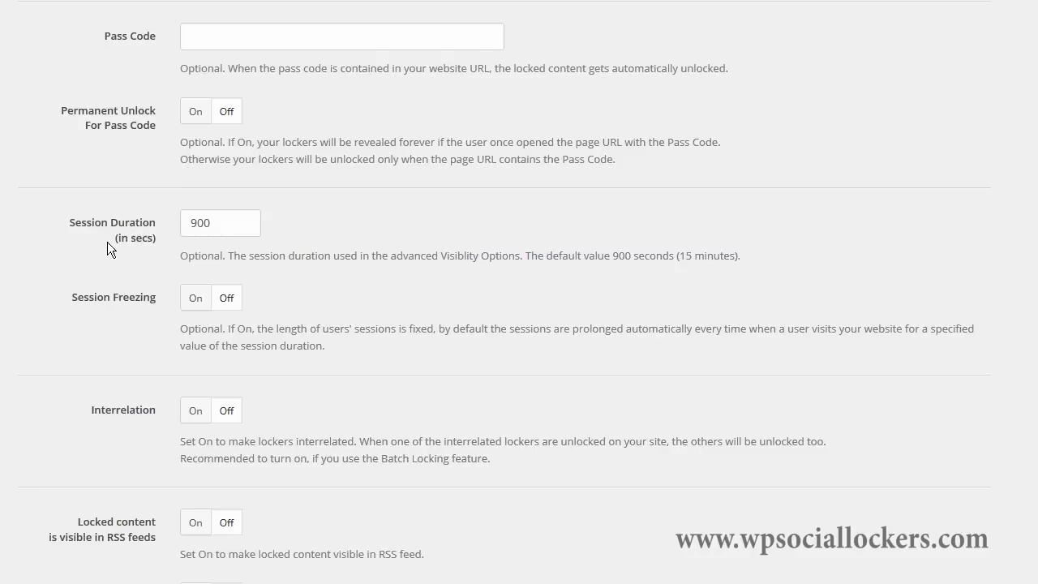
{"action": "scroll", "coordinate": [110, 243], "scroll_direction": "down", "scroll_amount": 3}
{"action": "scroll", "coordinate": [88, 402], "scroll_direction": "up", "scroll_amount": 6}
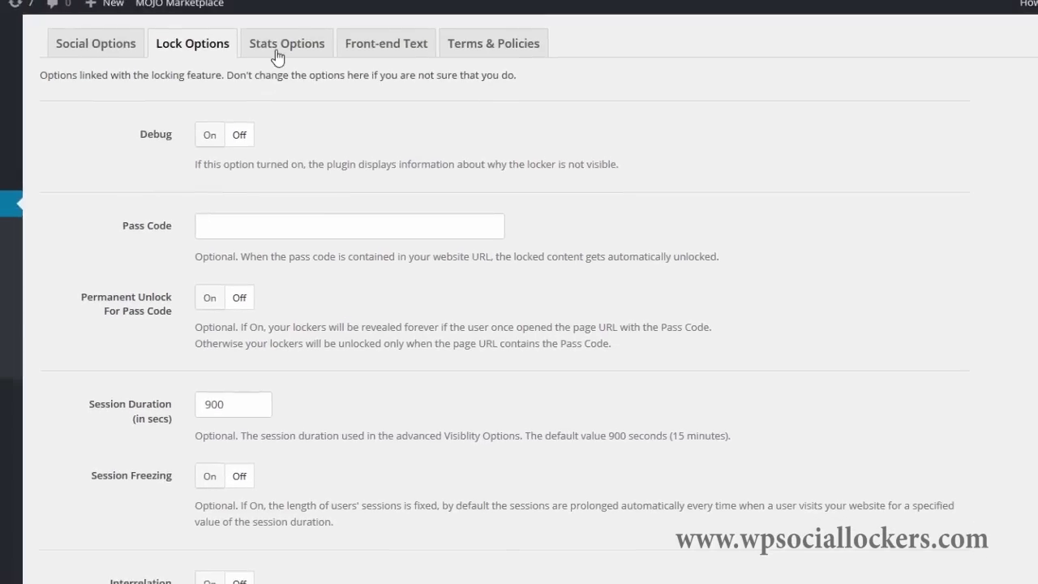
{"action": "left_click", "coordinate": [264, 63]}
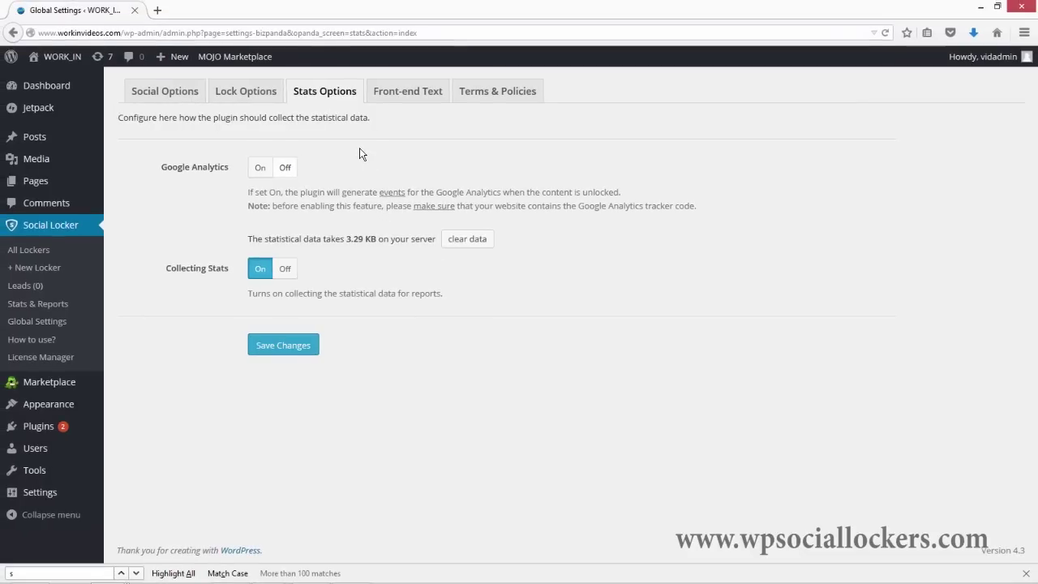
{"action": "left_click", "coordinate": [407, 93]}
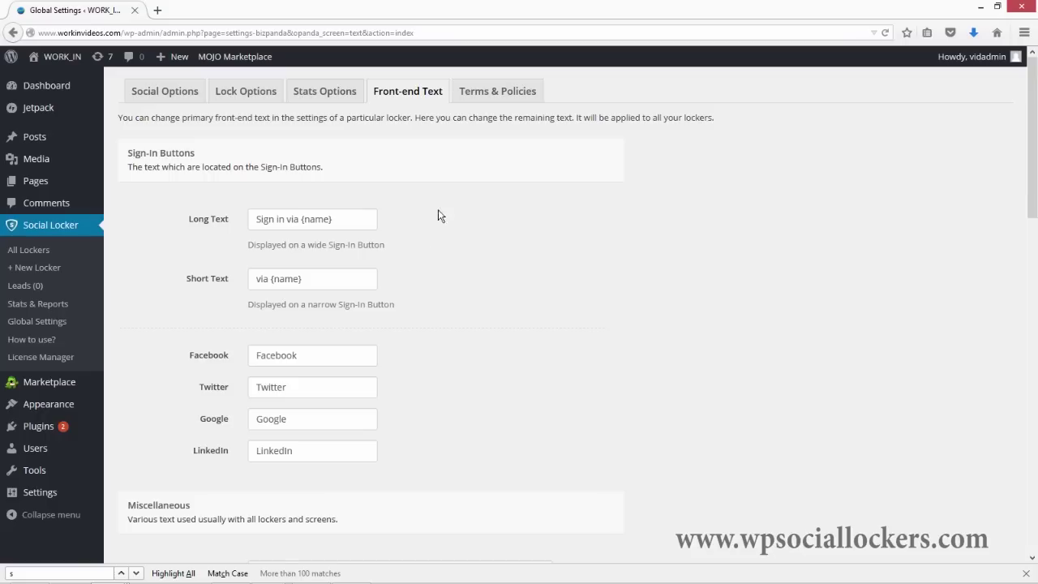
Step: View the Social Locker (default) stats report, then bring up the How to use? guide
{"action": "left_click", "coordinate": [57, 306]}
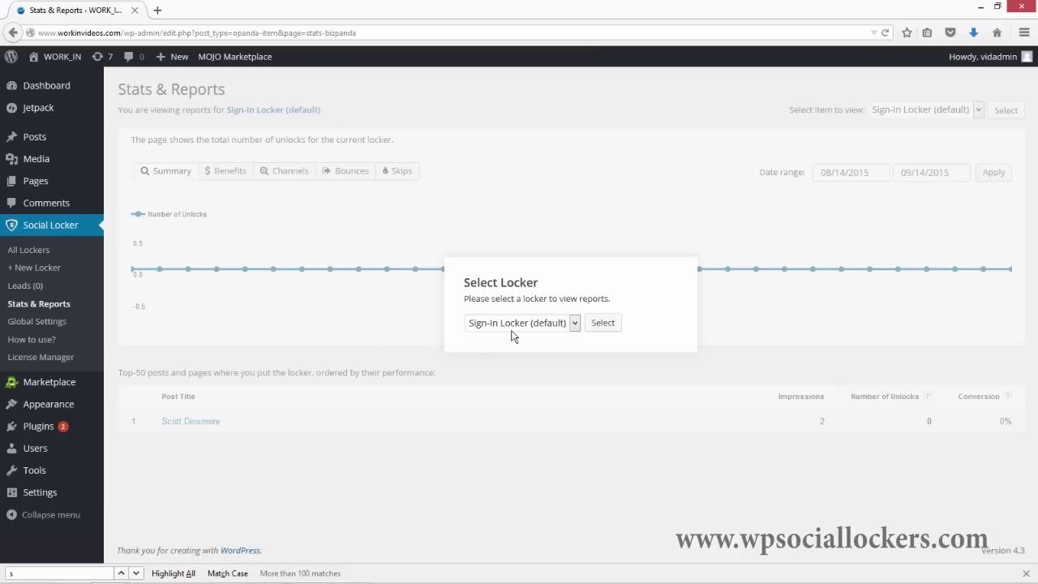
{"action": "left_click", "coordinate": [537, 324]}
{"action": "left_click", "coordinate": [527, 352]}
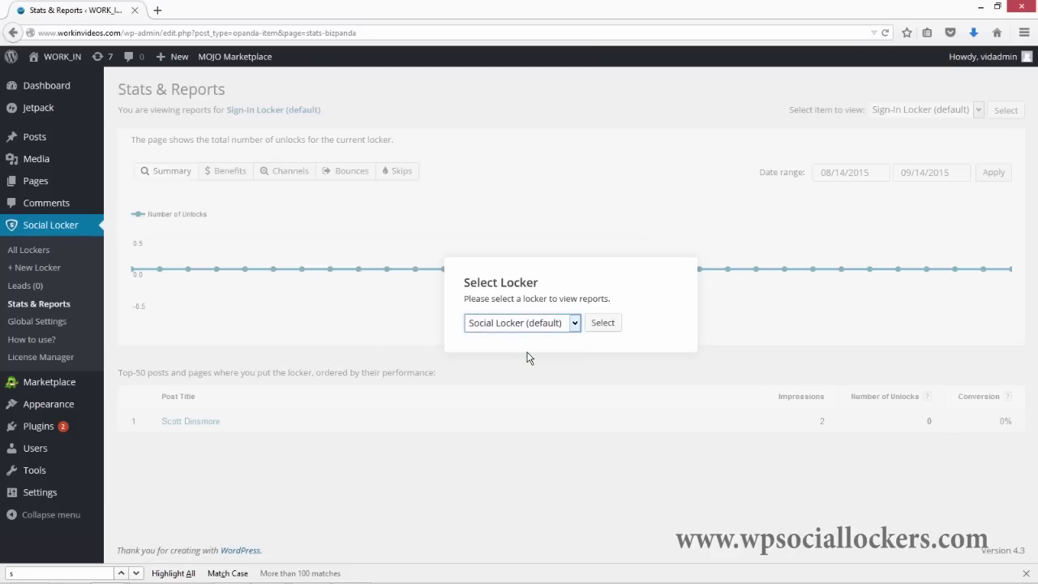
{"action": "left_click", "coordinate": [592, 328]}
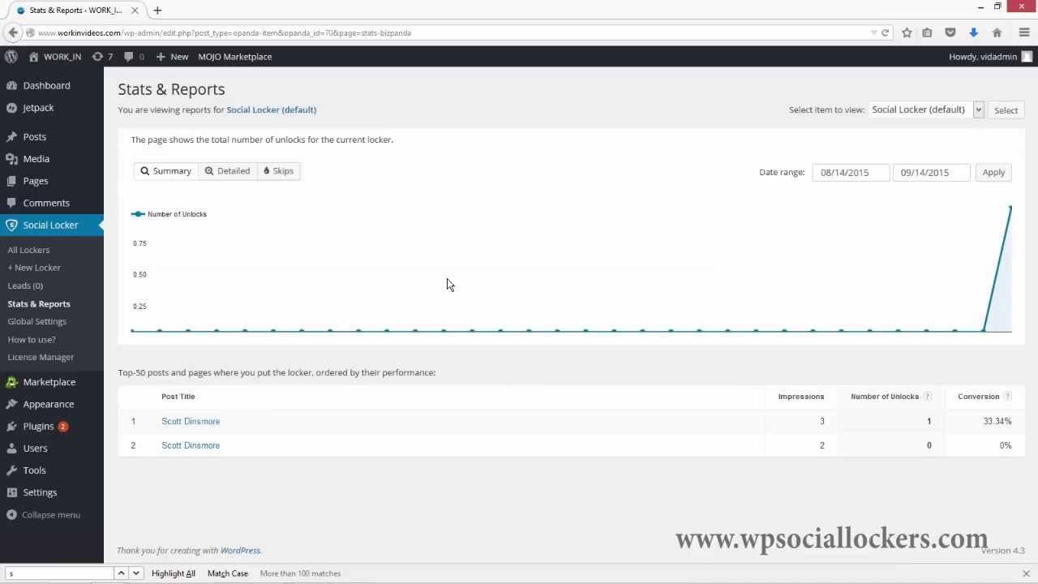
{"action": "left_click", "coordinate": [38, 321]}
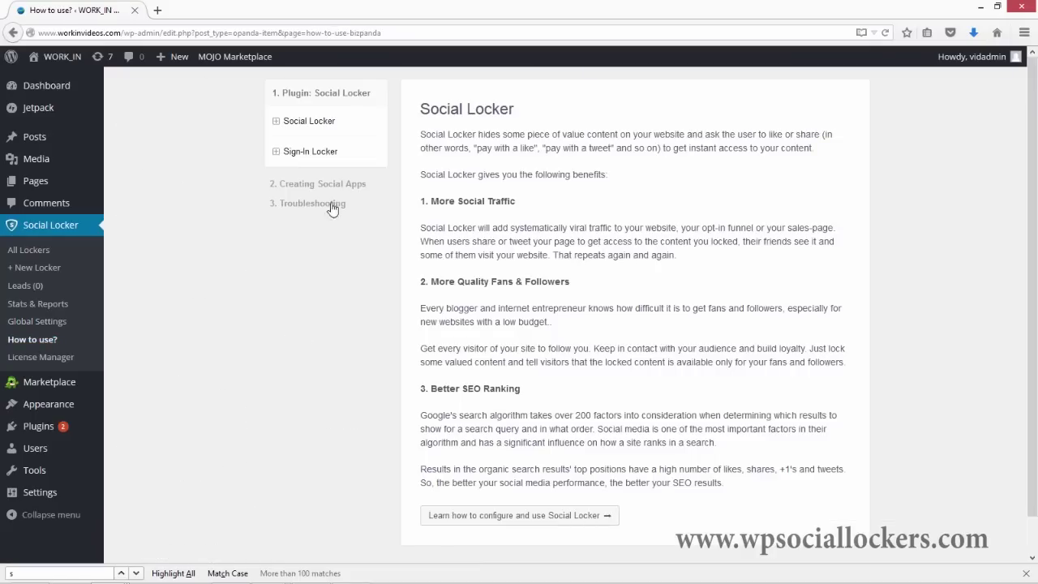
Step: Expand the guide's Social Locker section, then go to Pages > All Pages
{"action": "left_click", "coordinate": [322, 122]}
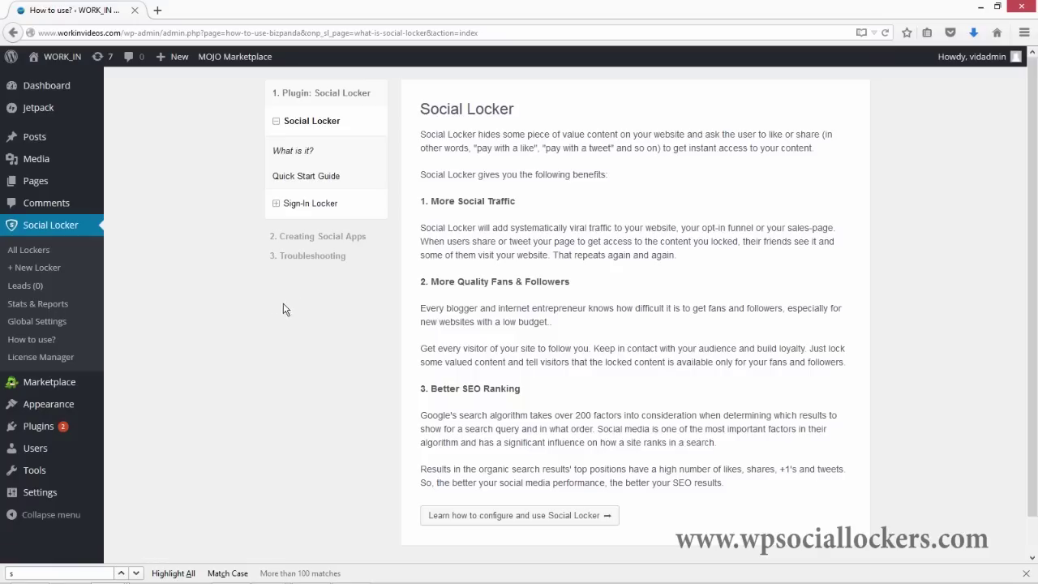
{"action": "left_click", "coordinate": [304, 204]}
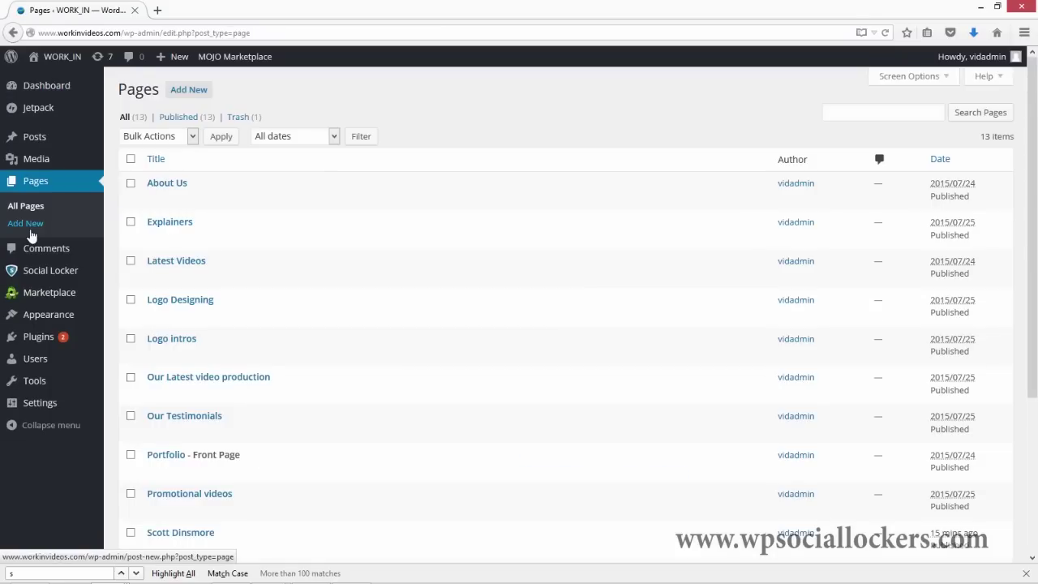
Step: Open the Scott Dinsmore page in the page editor
{"action": "scroll", "coordinate": [336, 356], "scroll_direction": "down", "scroll_amount": 5}
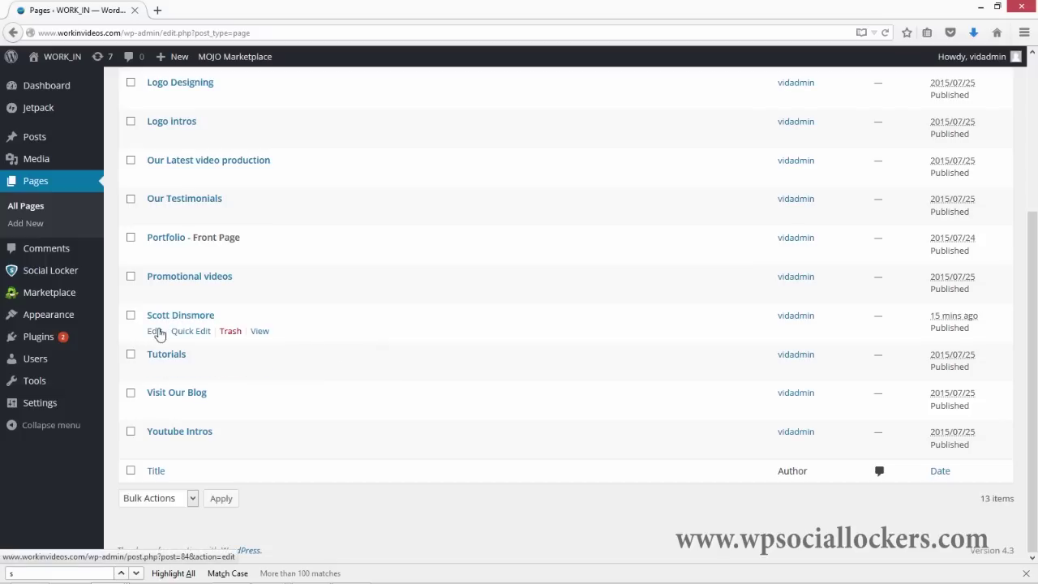
{"action": "left_click", "coordinate": [154, 333]}
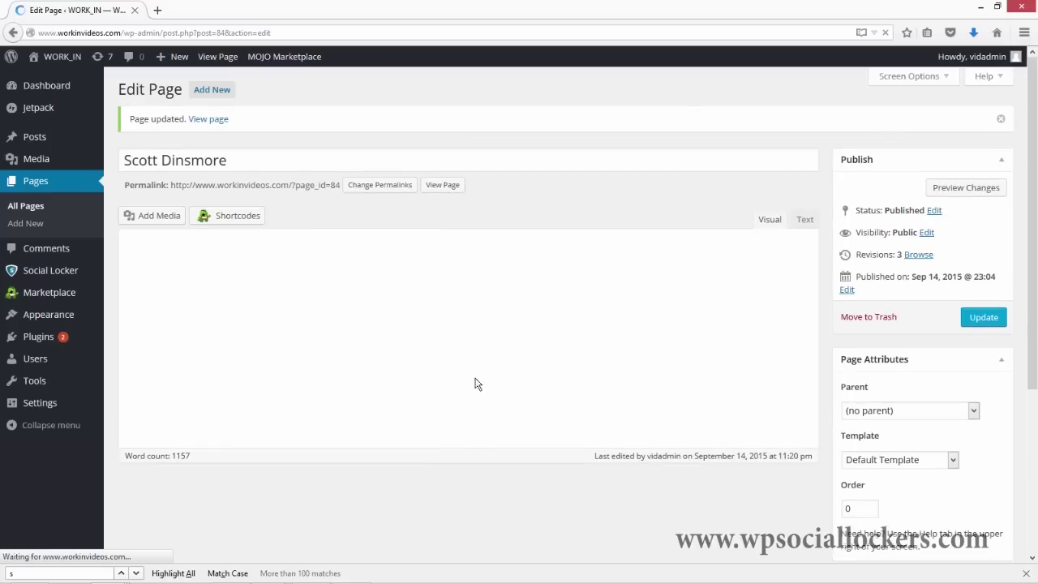
{"action": "scroll", "coordinate": [456, 386], "scroll_direction": "down", "scroll_amount": 2}
{"action": "scroll", "coordinate": [454, 391], "scroll_direction": "down", "scroll_amount": 3}
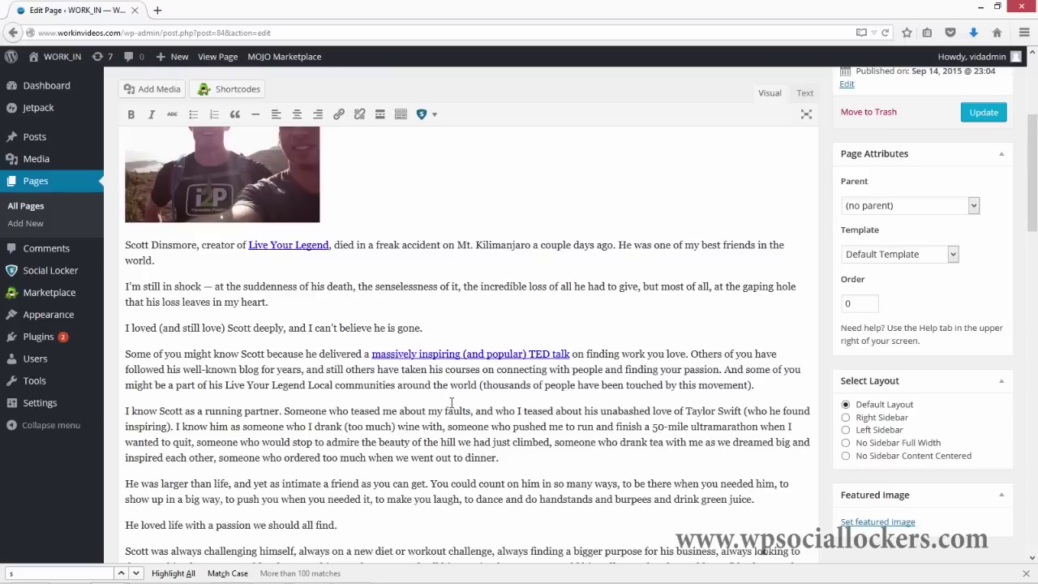
{"action": "scroll", "coordinate": [453, 396], "scroll_direction": "down", "scroll_amount": 3}
Step: Scroll the editor to show the How I Met Scott heading and its paragraphs
{"action": "scroll", "coordinate": [451, 402], "scroll_direction": "down", "scroll_amount": 3}
{"action": "scroll", "coordinate": [451, 402], "scroll_direction": "down", "scroll_amount": 5}
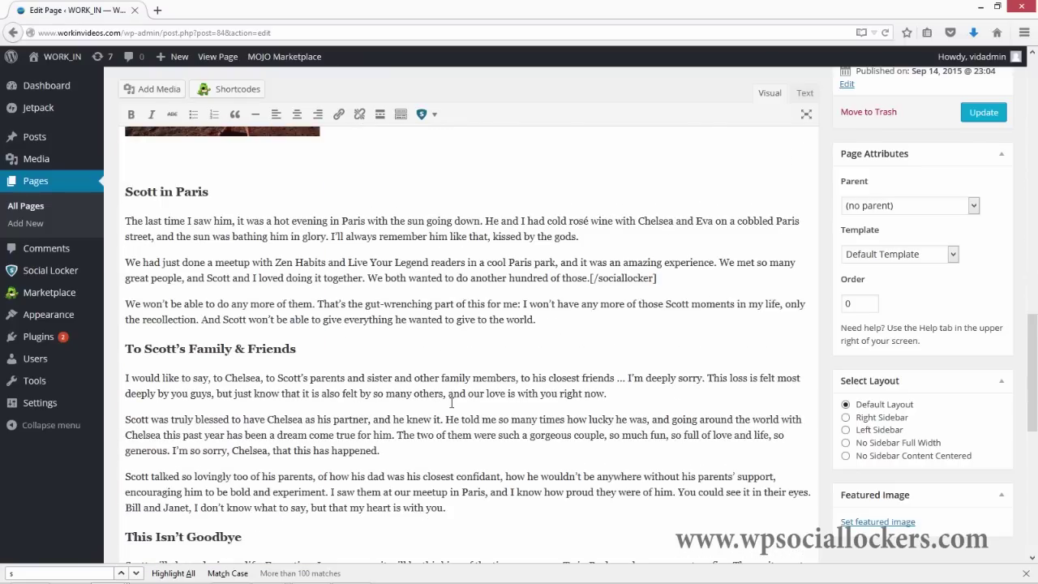
{"action": "scroll", "coordinate": [452, 403], "scroll_direction": "down", "scroll_amount": 3}
{"action": "scroll", "coordinate": [451, 402], "scroll_direction": "down", "scroll_amount": 1}
{"action": "scroll", "coordinate": [451, 402], "scroll_direction": "down", "scroll_amount": 5}
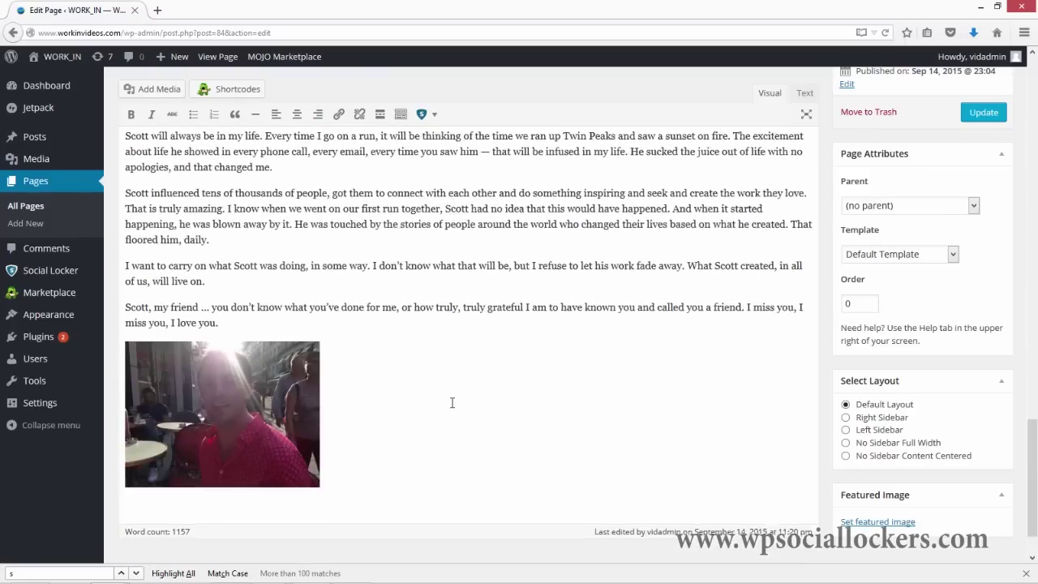
{"action": "scroll", "coordinate": [451, 401], "scroll_direction": "up", "scroll_amount": 6}
{"action": "scroll", "coordinate": [453, 402], "scroll_direction": "up", "scroll_amount": 8}
{"action": "scroll", "coordinate": [453, 402], "scroll_direction": "up", "scroll_amount": 6}
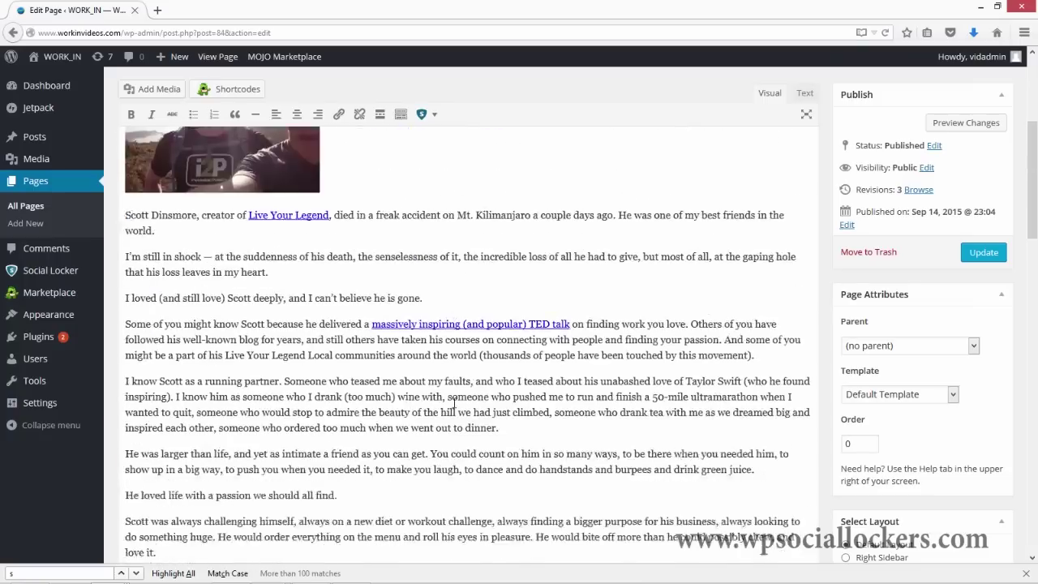
{"action": "scroll", "coordinate": [455, 402], "scroll_direction": "up", "scroll_amount": 4}
{"action": "scroll", "coordinate": [455, 401], "scroll_direction": "down", "scroll_amount": 2}
{"action": "scroll", "coordinate": [455, 401], "scroll_direction": "down", "scroll_amount": 4}
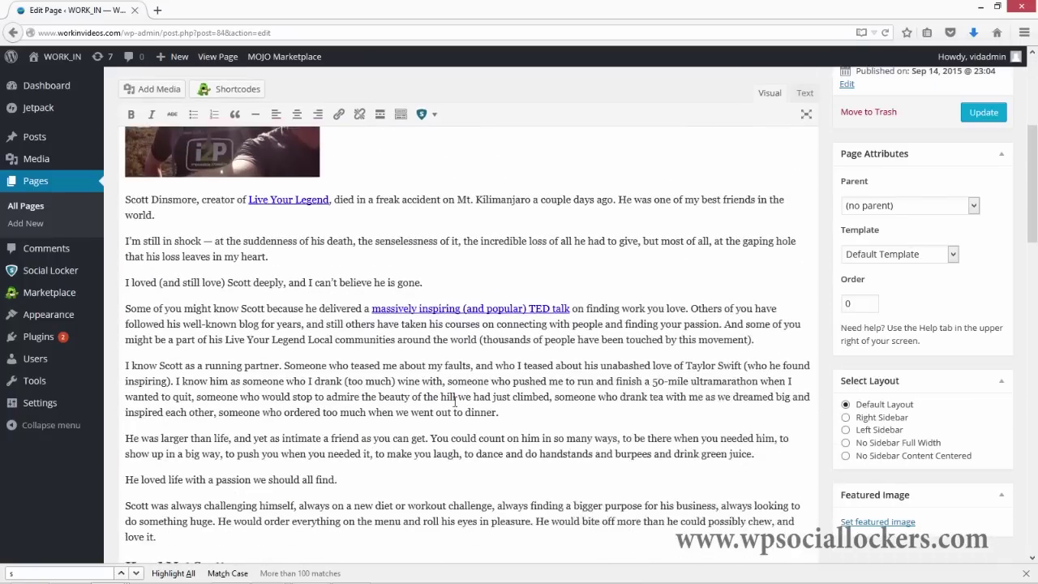
{"action": "scroll", "coordinate": [454, 402], "scroll_direction": "down", "scroll_amount": 2}
{"action": "scroll", "coordinate": [454, 401], "scroll_direction": "down", "scroll_amount": 1}
{"action": "scroll", "coordinate": [455, 401], "scroll_direction": "down", "scroll_amount": 2}
{"action": "scroll", "coordinate": [458, 402], "scroll_direction": "down", "scroll_amount": 1}
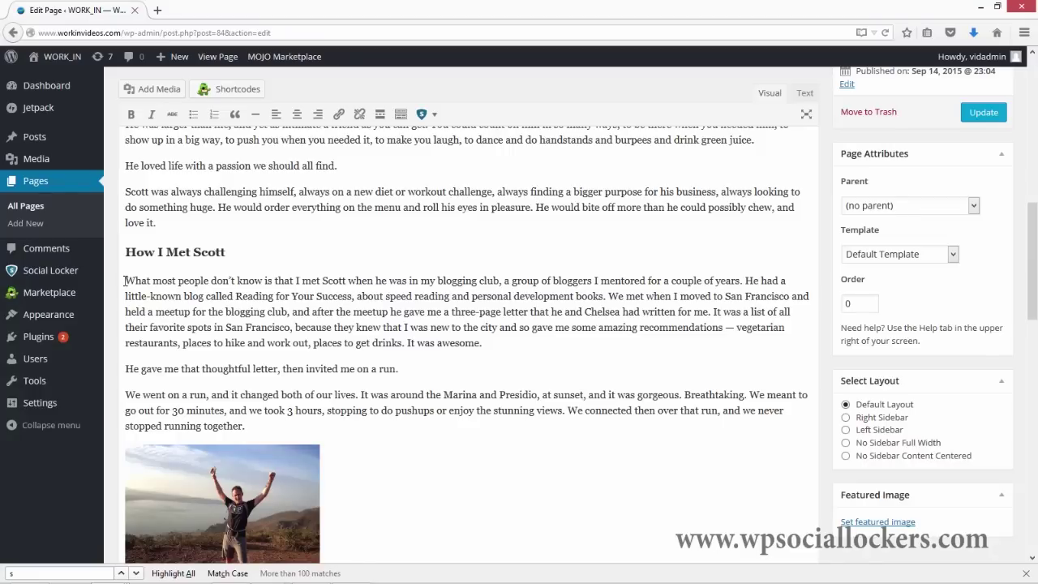
Step: Enclose 'What most people' through 'together.' in [sociallocker]…[/sociallocker] and update the page
{"action": "type", "text": "["}
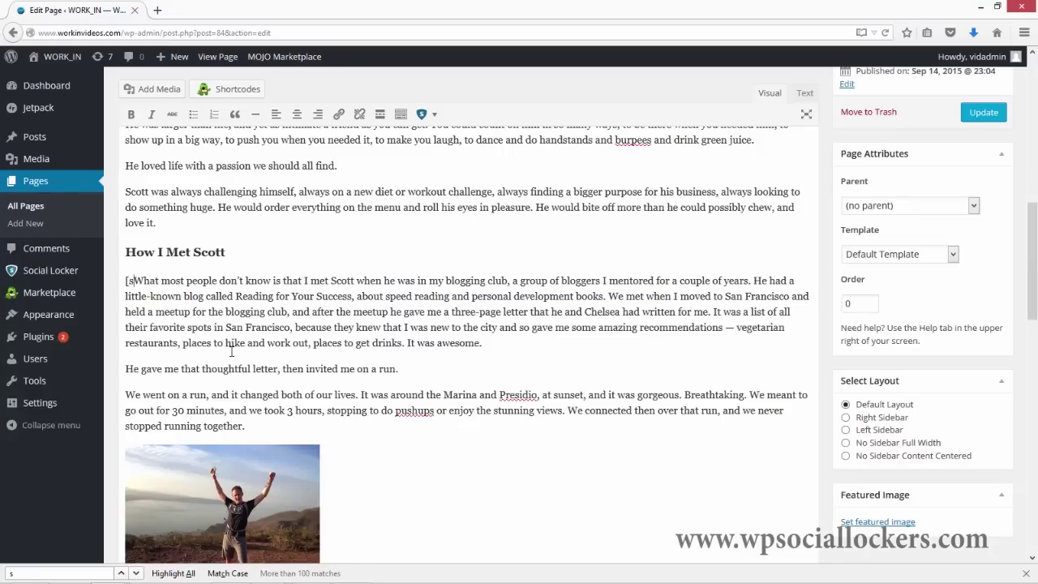
{"action": "type", "text": "sociallocker"}
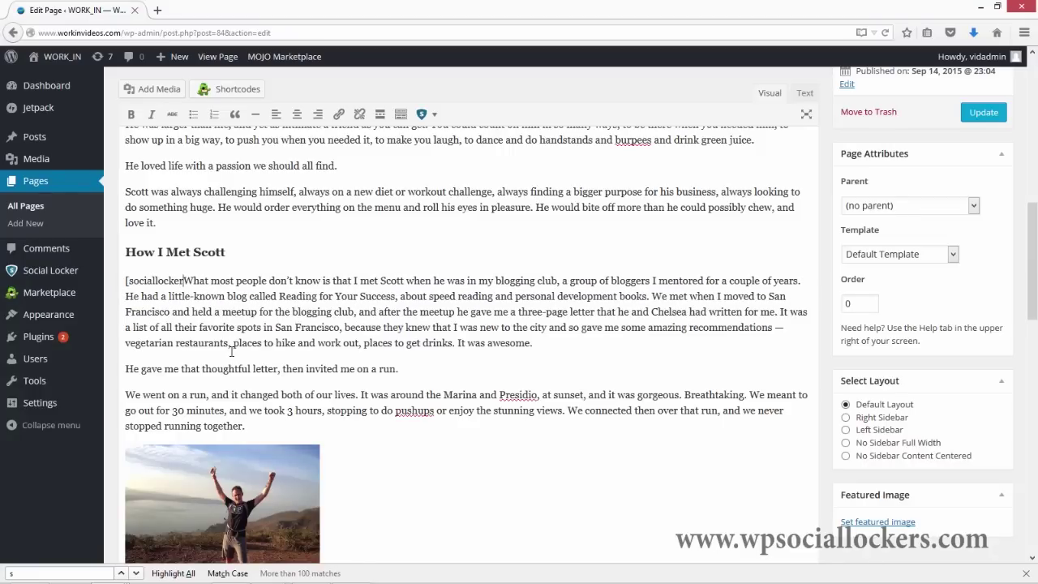
{"action": "type", "text": "]"}
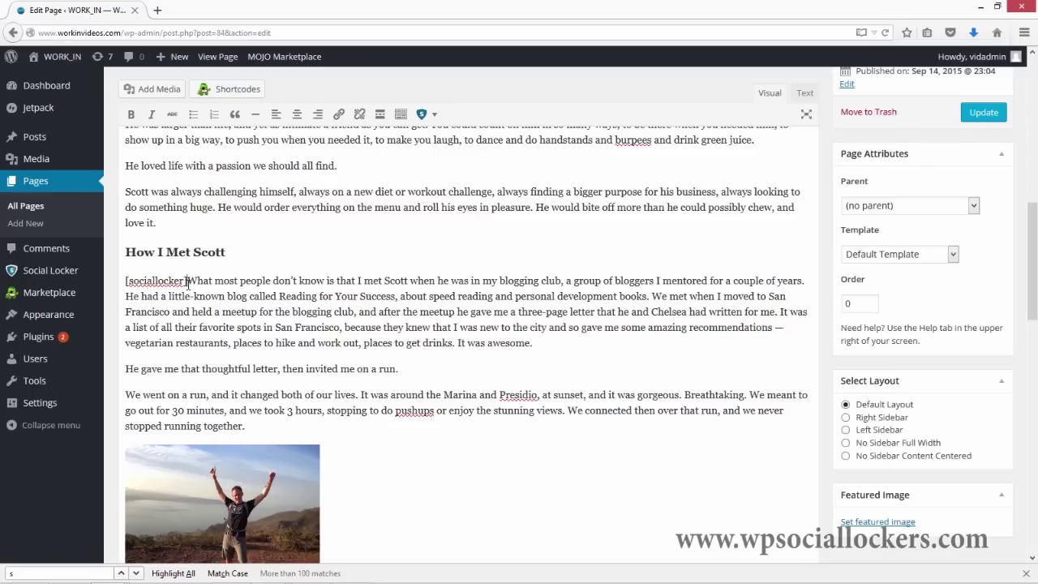
{"action": "left_click_drag", "start_coordinate": [187, 283], "coordinate": [126, 285]}
{"action": "key", "text": "ctrl+c"}
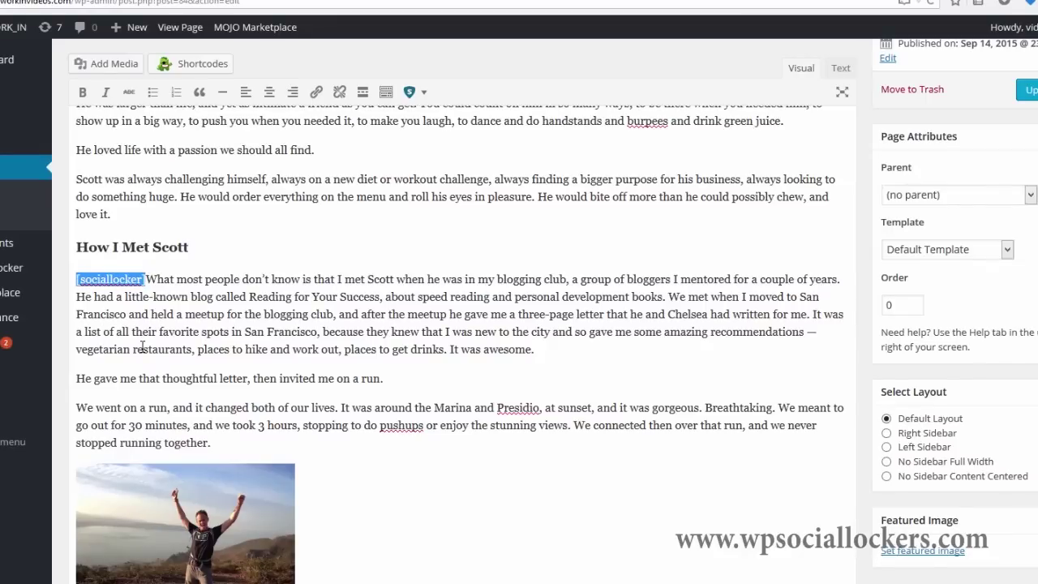
{"action": "left_click", "coordinate": [225, 443]}
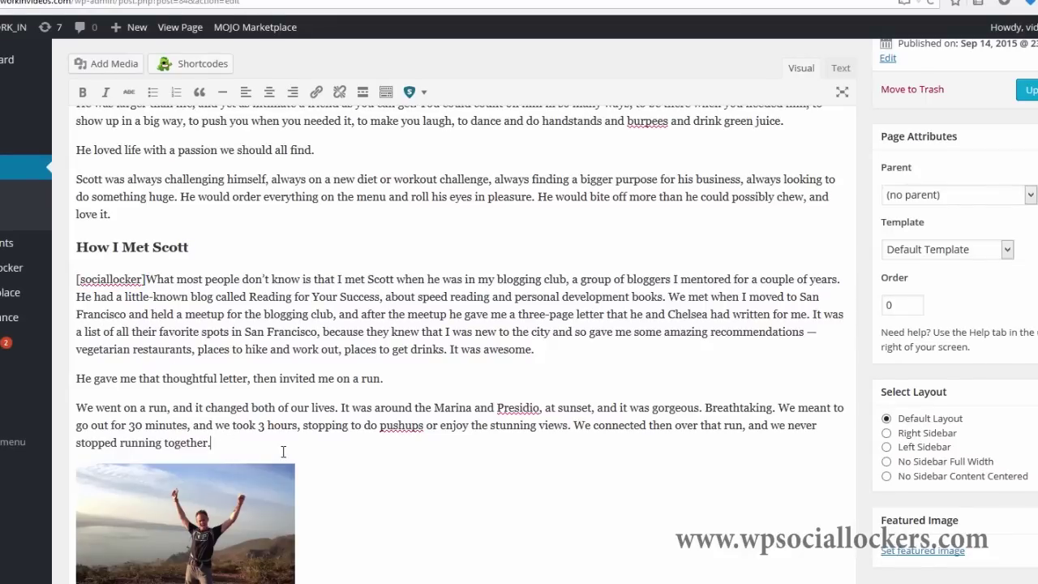
{"action": "key", "text": "ctrl+v"}
{"action": "type", "text": "/"}
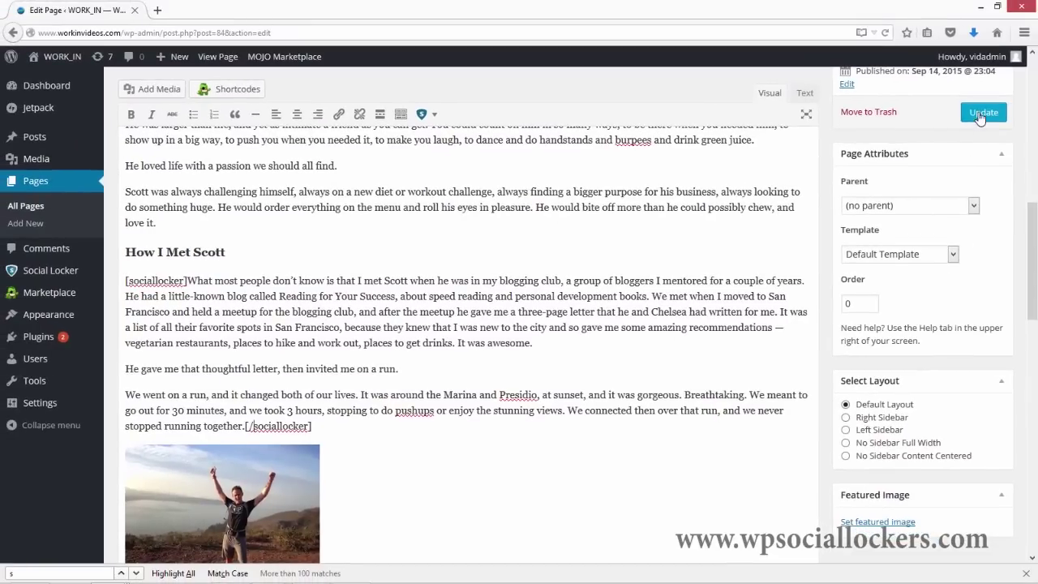
{"action": "left_click", "coordinate": [980, 113]}
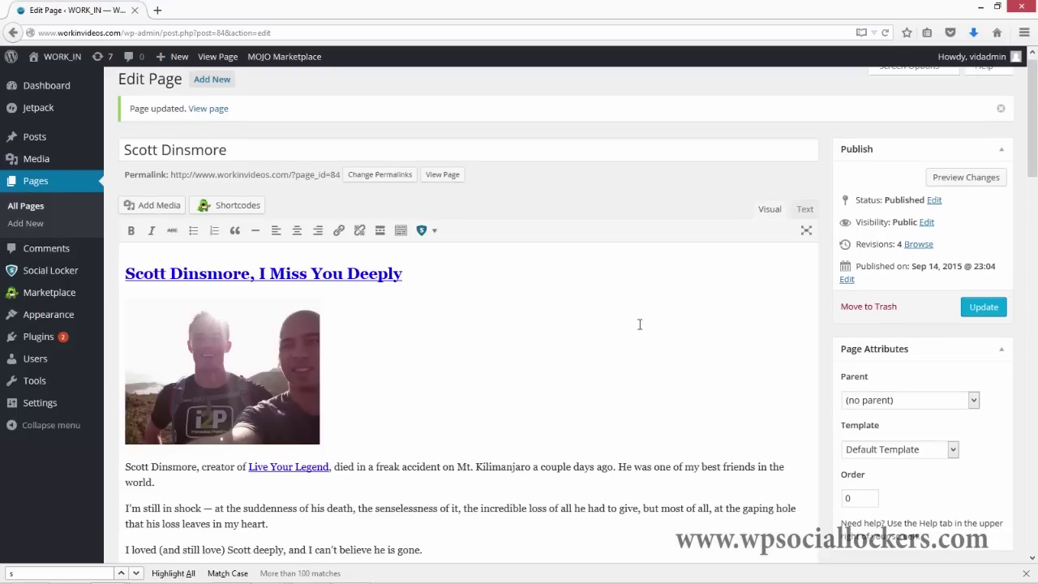
{"action": "middle_click", "coordinate": [209, 58]}
{"action": "left_click", "coordinate": [198, 10]}
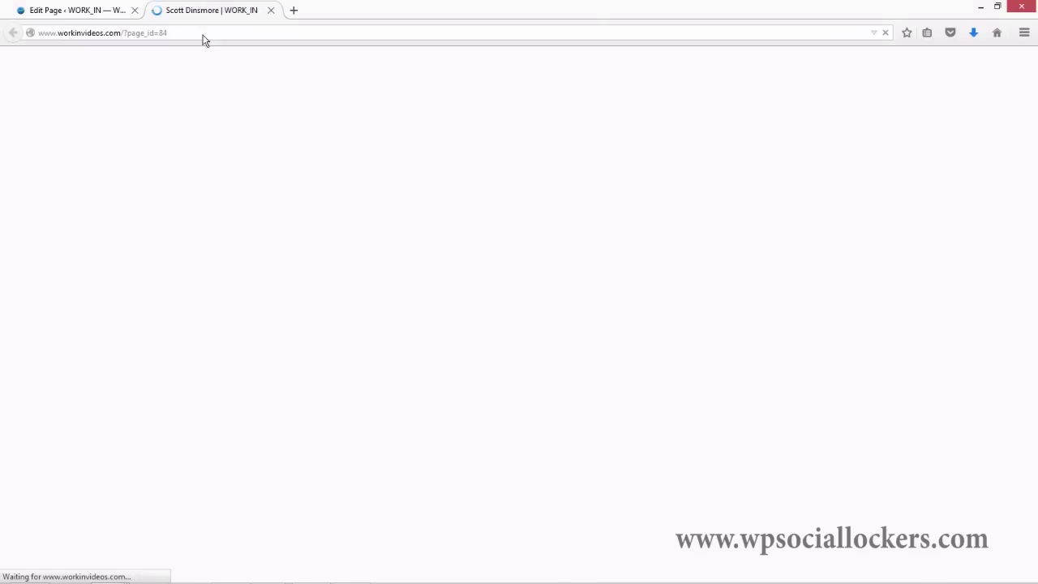
{"action": "scroll", "coordinate": [449, 312], "scroll_direction": "down", "scroll_amount": 2}
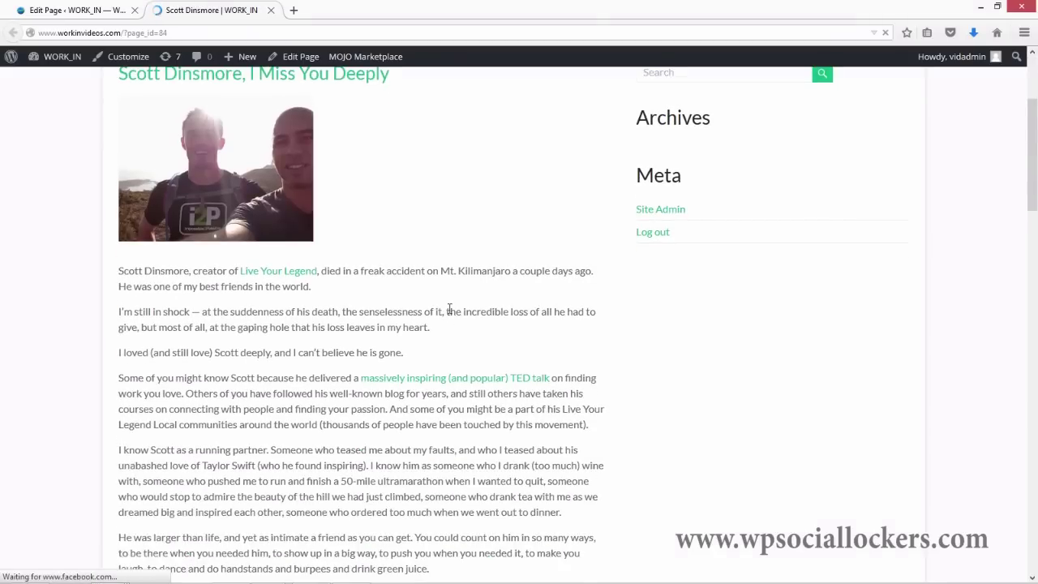
{"action": "scroll", "coordinate": [449, 309], "scroll_direction": "down", "scroll_amount": 2}
{"action": "scroll", "coordinate": [449, 308], "scroll_direction": "down", "scroll_amount": 3}
{"action": "scroll", "coordinate": [449, 310], "scroll_direction": "down", "scroll_amount": 2}
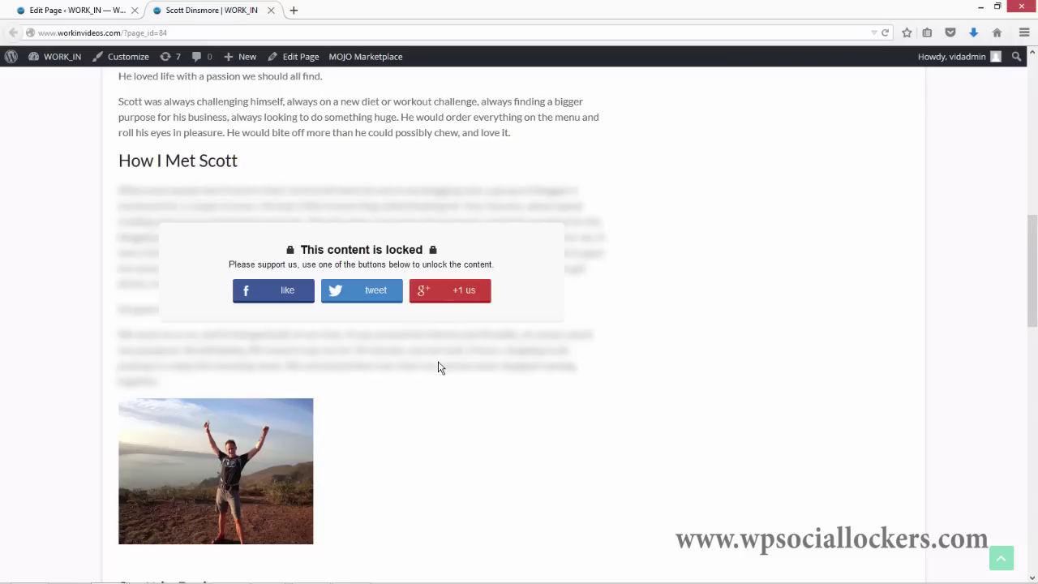
{"action": "left_click", "coordinate": [272, 10]}
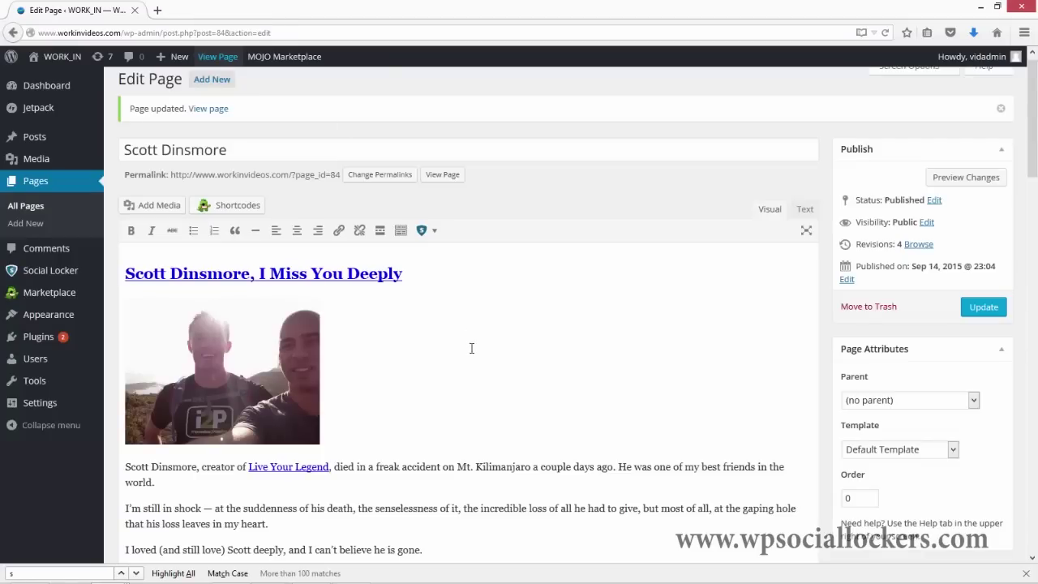
Step: Insert an opening [signinlocker] shortcode before 'I would like to say'
{"action": "scroll", "coordinate": [433, 363], "scroll_direction": "down", "scroll_amount": 10}
{"action": "scroll", "coordinate": [433, 362], "scroll_direction": "down", "scroll_amount": 3}
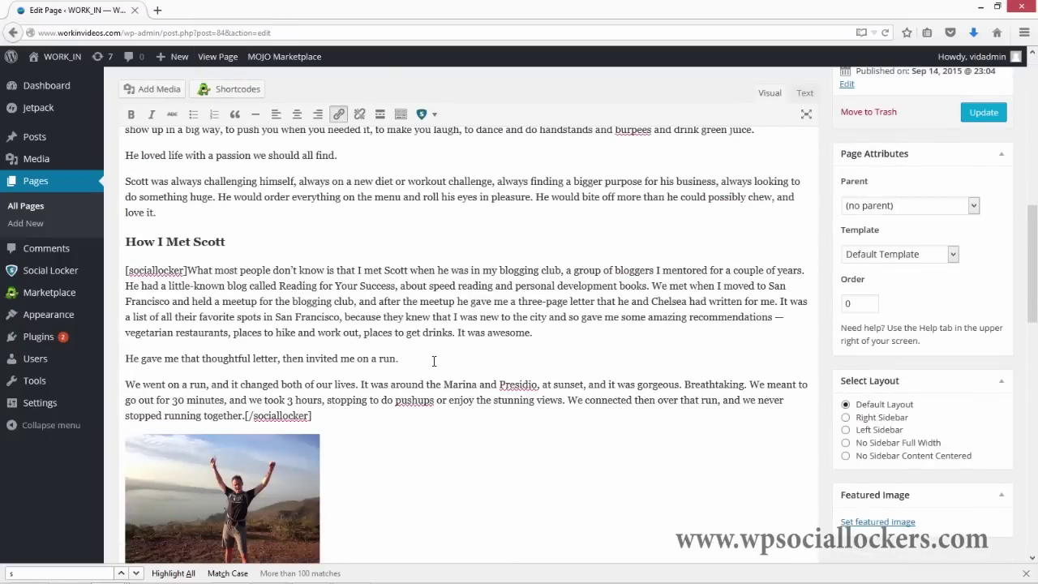
{"action": "scroll", "coordinate": [433, 363], "scroll_direction": "down", "scroll_amount": 6}
{"action": "scroll", "coordinate": [433, 362], "scroll_direction": "down", "scroll_amount": 2}
{"action": "scroll", "coordinate": [433, 363], "scroll_direction": "down", "scroll_amount": 3}
{"action": "scroll", "coordinate": [438, 359], "scroll_direction": "down", "scroll_amount": 1}
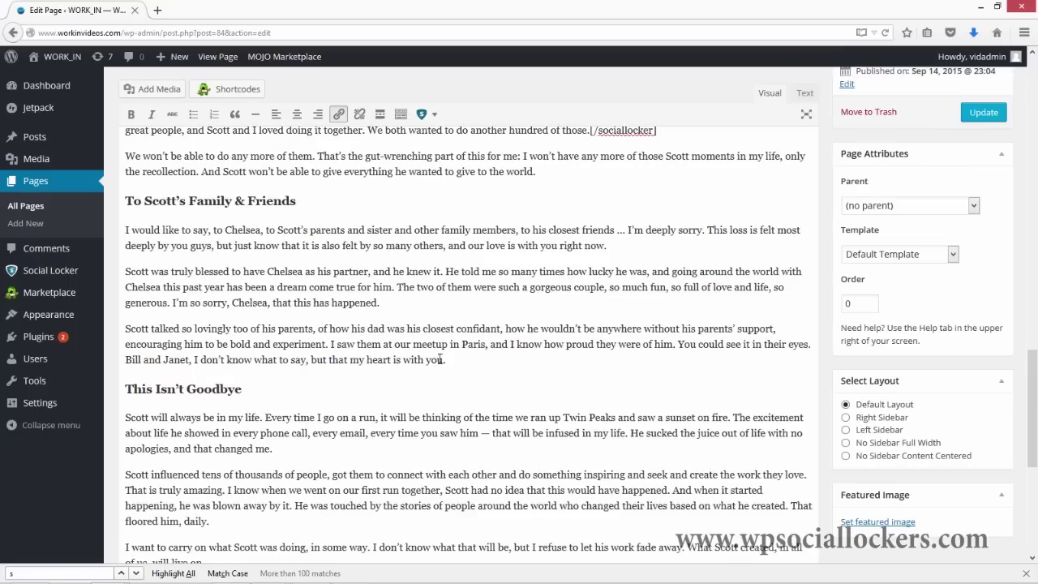
{"action": "left_click", "coordinate": [126, 229]}
{"action": "type", "text": "[signin"}
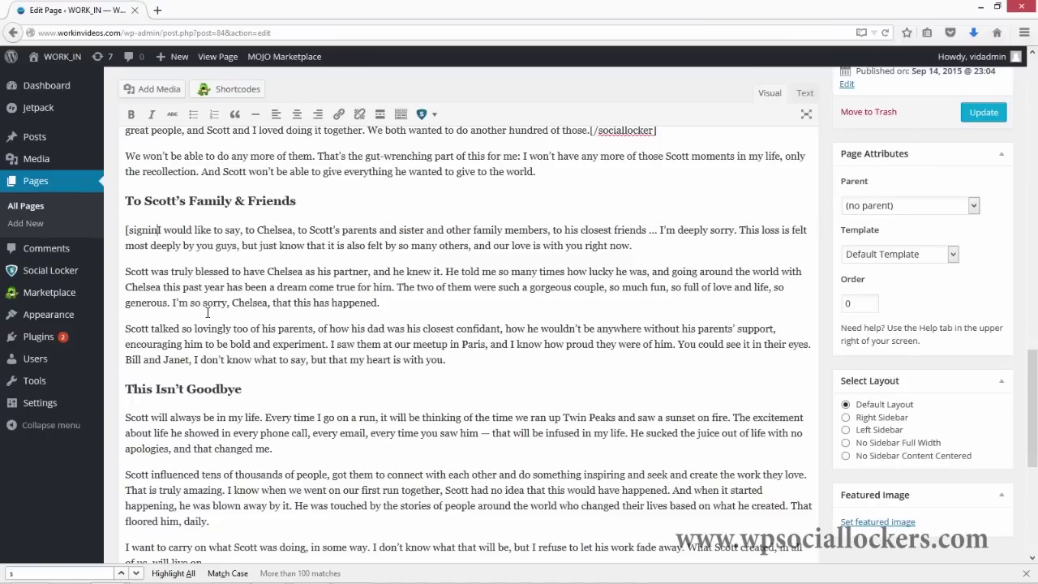
{"action": "type", "text": "locker]"}
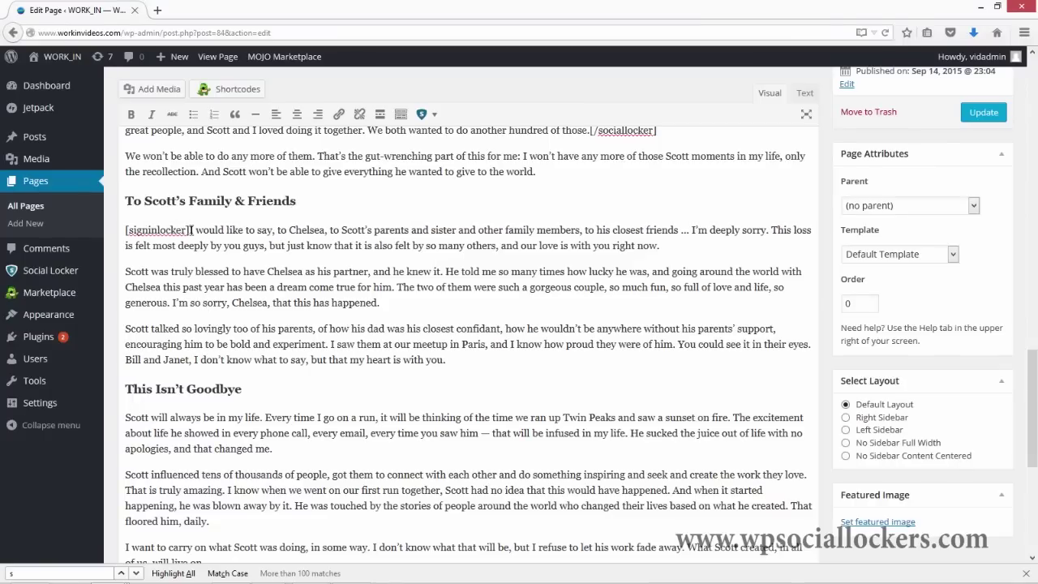
Step: Add the closing [/signinlocker] after 'with you.' and update the page
{"action": "left_click_drag", "start_coordinate": [189, 231], "coordinate": [125, 231]}
{"action": "key", "text": "ctrl+c"}
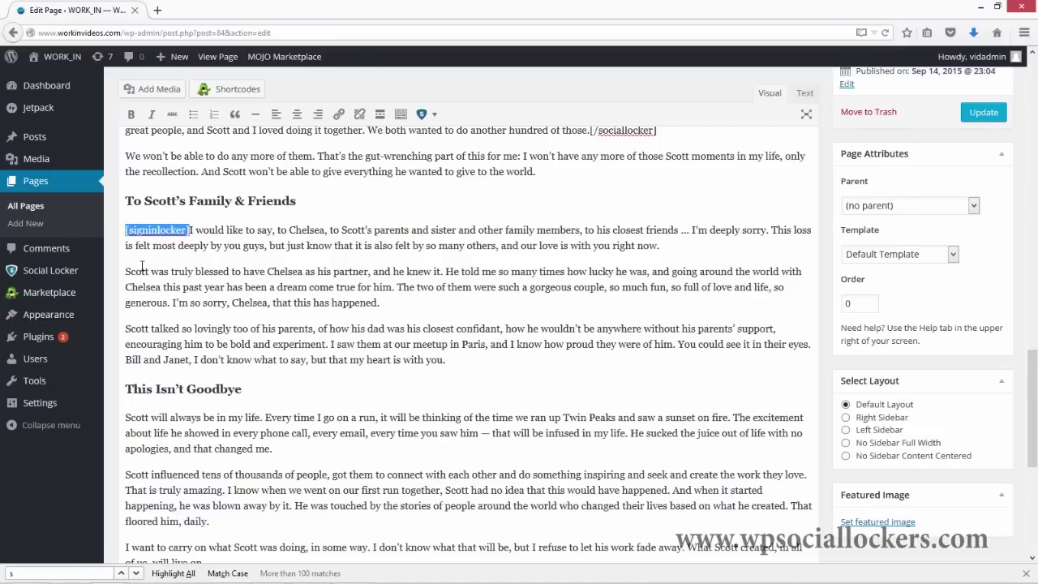
{"action": "left_click", "coordinate": [451, 360]}
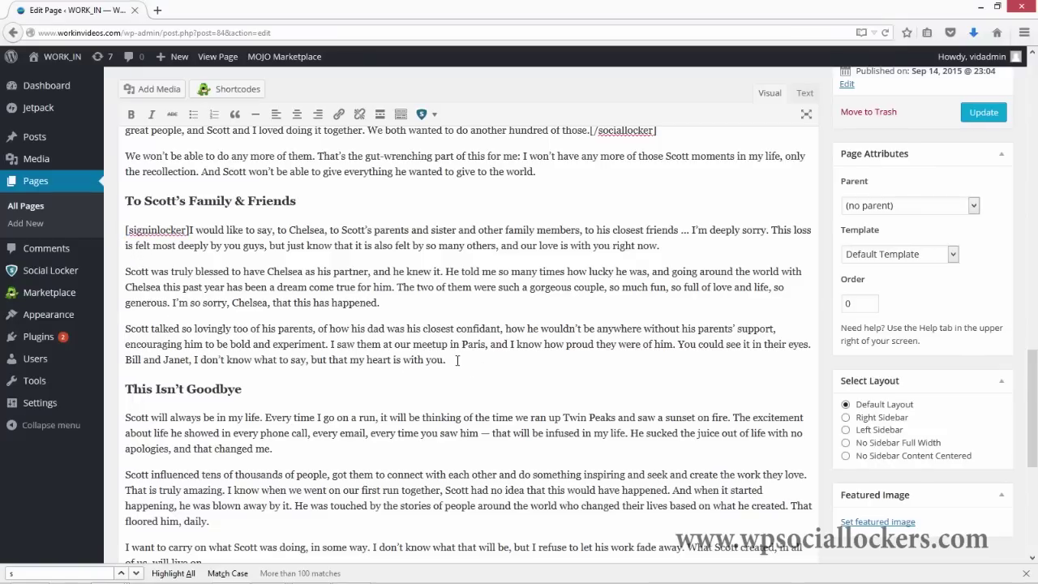
{"action": "key", "text": "ctrl+v"}
{"action": "type", "text": "/"}
{"action": "left_click", "coordinate": [982, 114]}
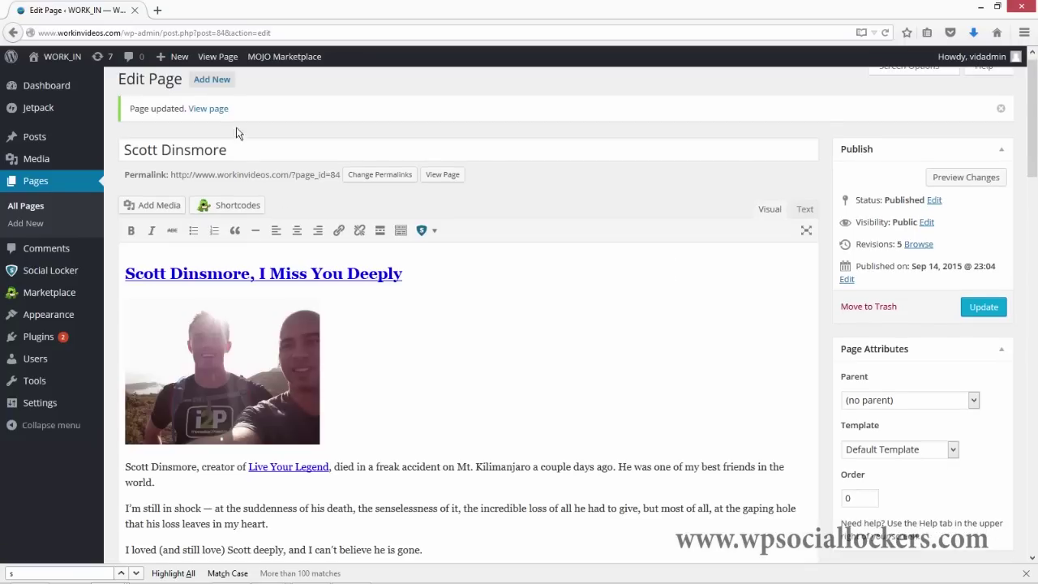
Step: View the live Scott Dinsmore page in a new tab, down to the Sign In To Unlock box
{"action": "middle_click", "coordinate": [221, 66]}
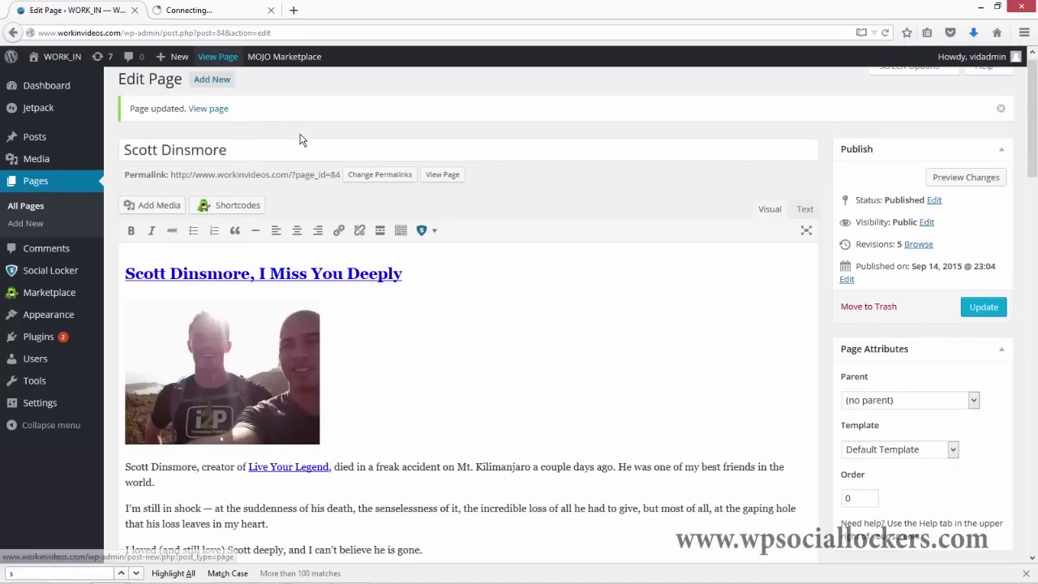
{"action": "left_click", "coordinate": [228, 14]}
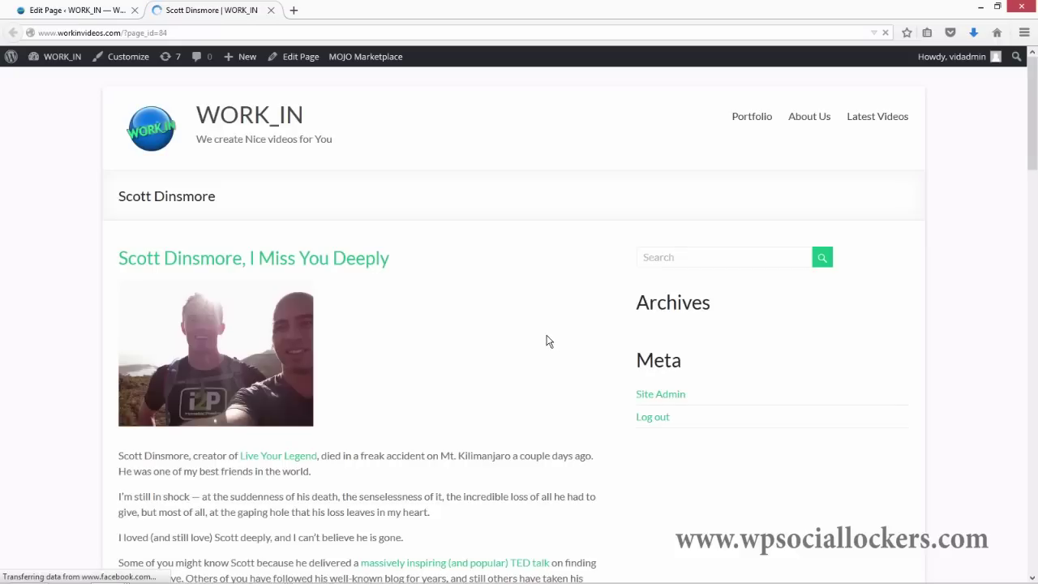
{"action": "scroll", "coordinate": [547, 341], "scroll_direction": "down", "scroll_amount": 3}
{"action": "scroll", "coordinate": [547, 340], "scroll_direction": "down", "scroll_amount": 3}
{"action": "scroll", "coordinate": [547, 340], "scroll_direction": "down", "scroll_amount": 4}
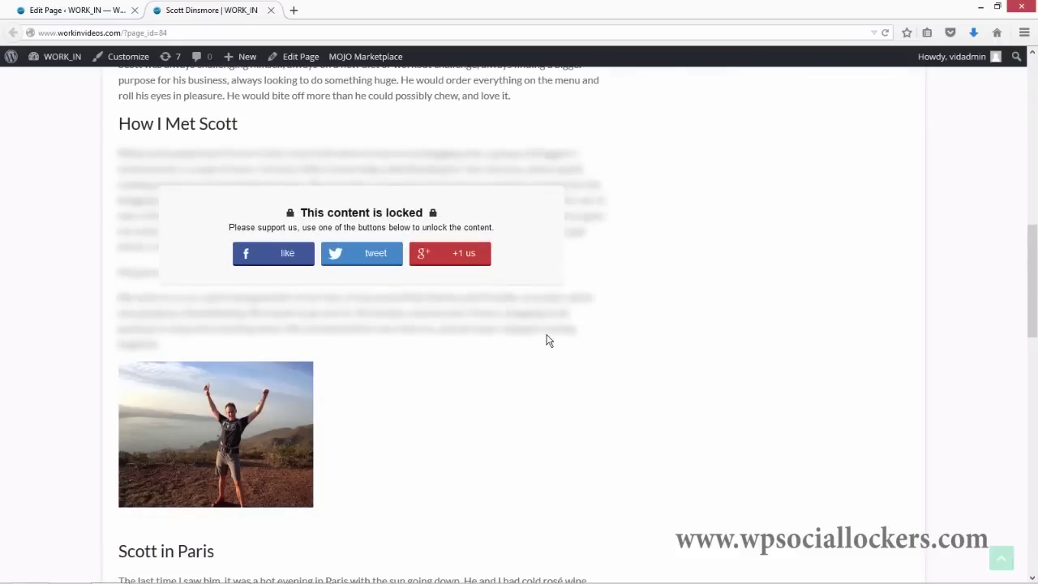
{"action": "scroll", "coordinate": [661, 274], "scroll_direction": "down", "scroll_amount": 4}
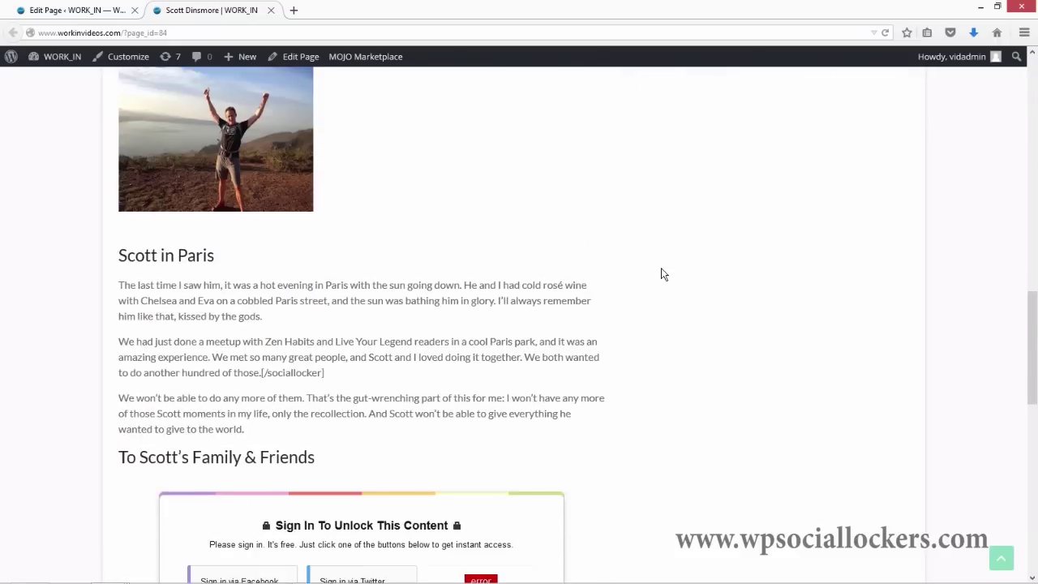
{"action": "scroll", "coordinate": [661, 274], "scroll_direction": "down", "scroll_amount": 3}
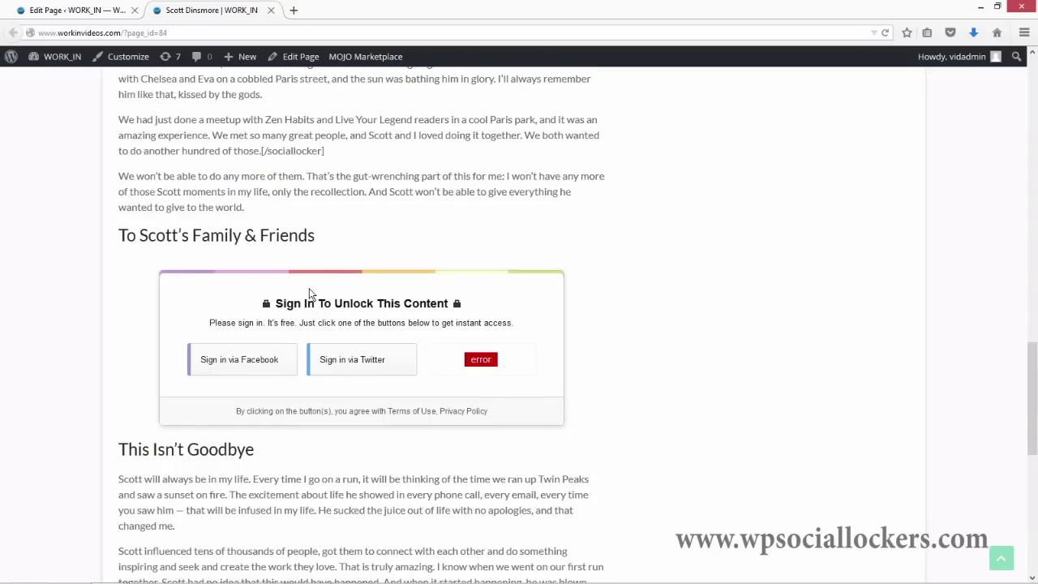